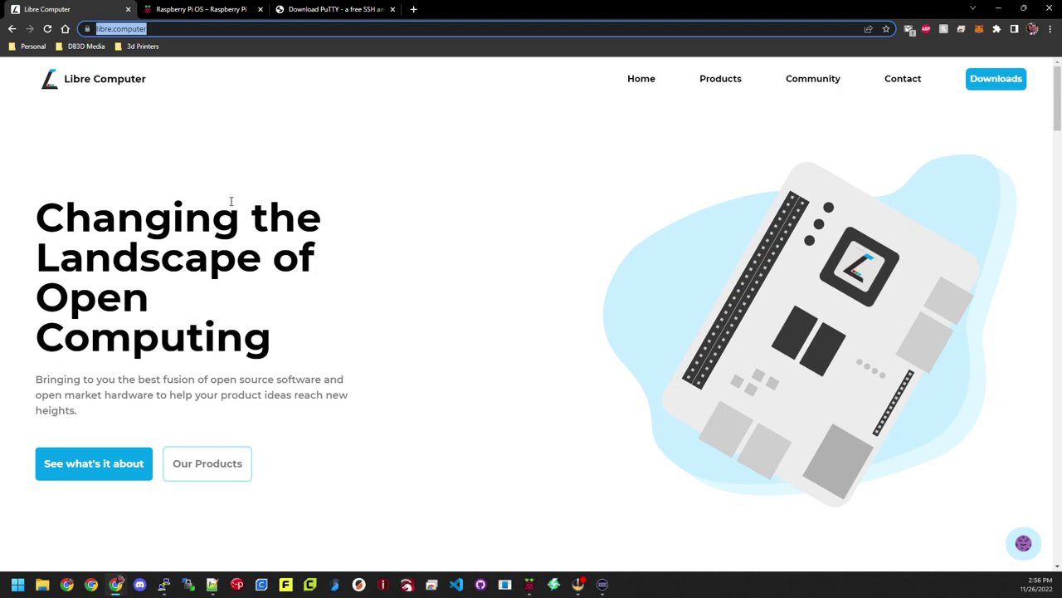
Step: Go from the Libre Computer products list to the AML-S905X-CC (Le Potato) product page
left_click(727, 87)
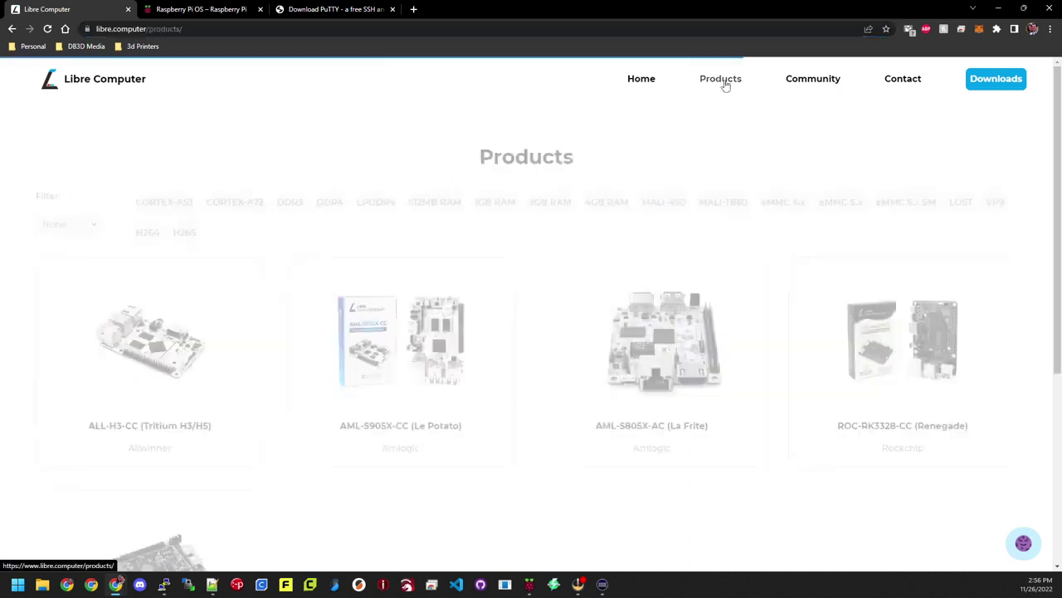
scroll(237, 324, "down", 1)
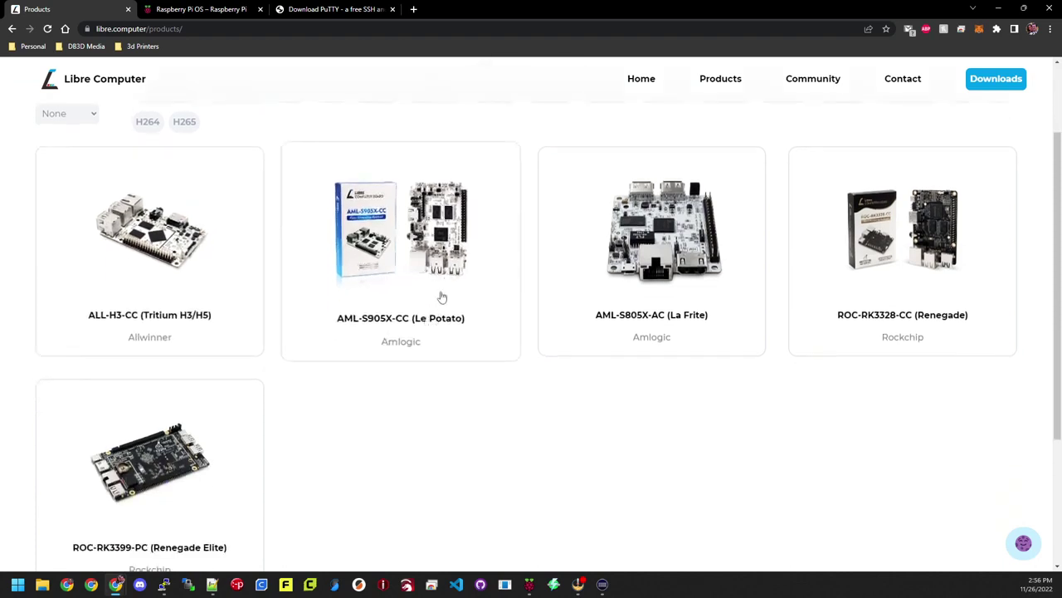
left_click(440, 224)
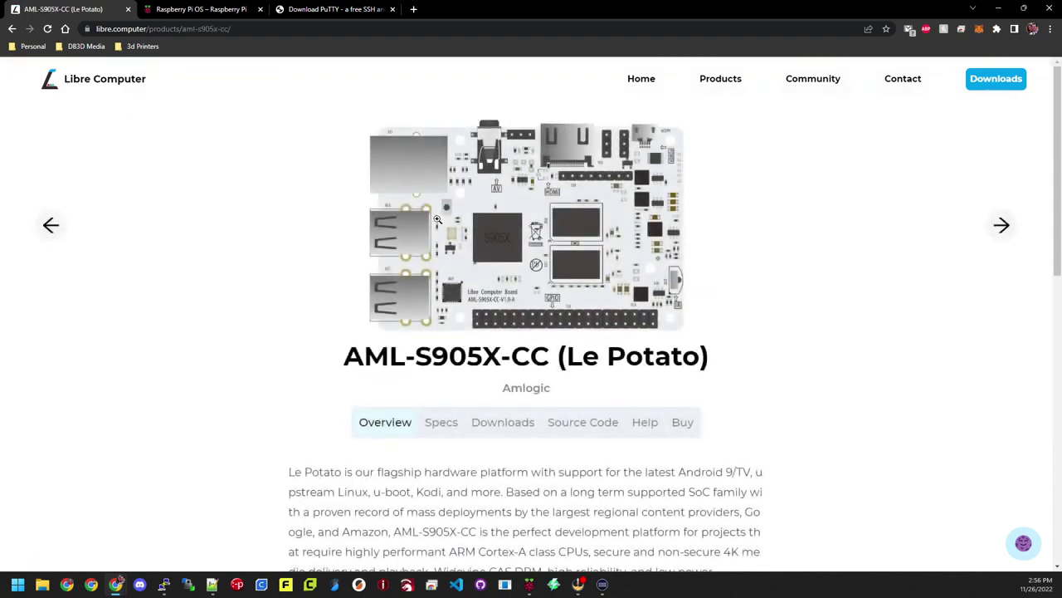
scroll(372, 242, "down", 2)
Step: Scroll through the Le Potato's hardware specifications on the Specs tab
left_click(441, 257)
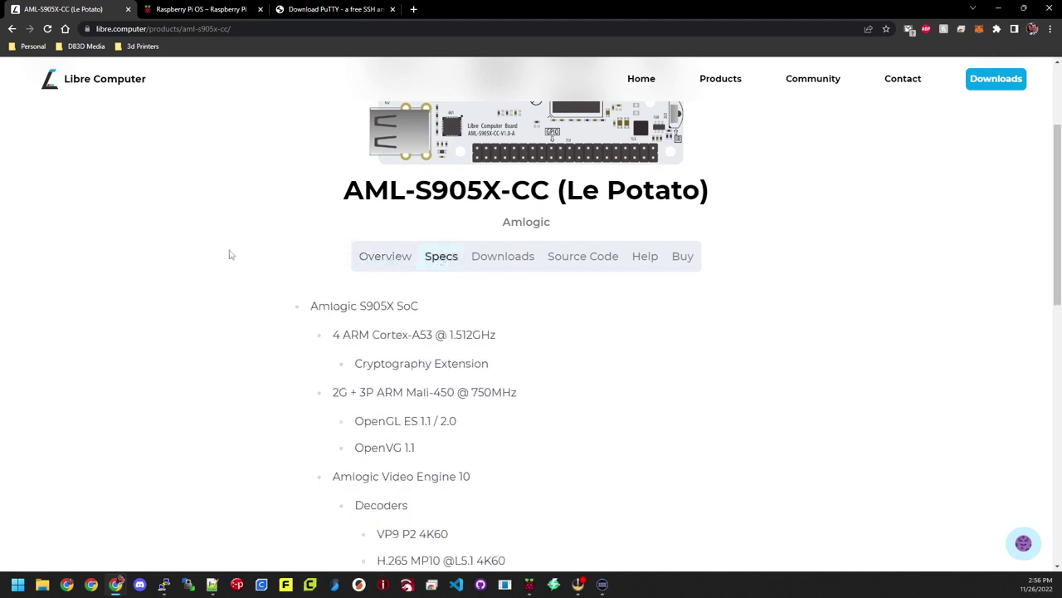
scroll(231, 255, "down", 1)
scroll(232, 255, "down", 1)
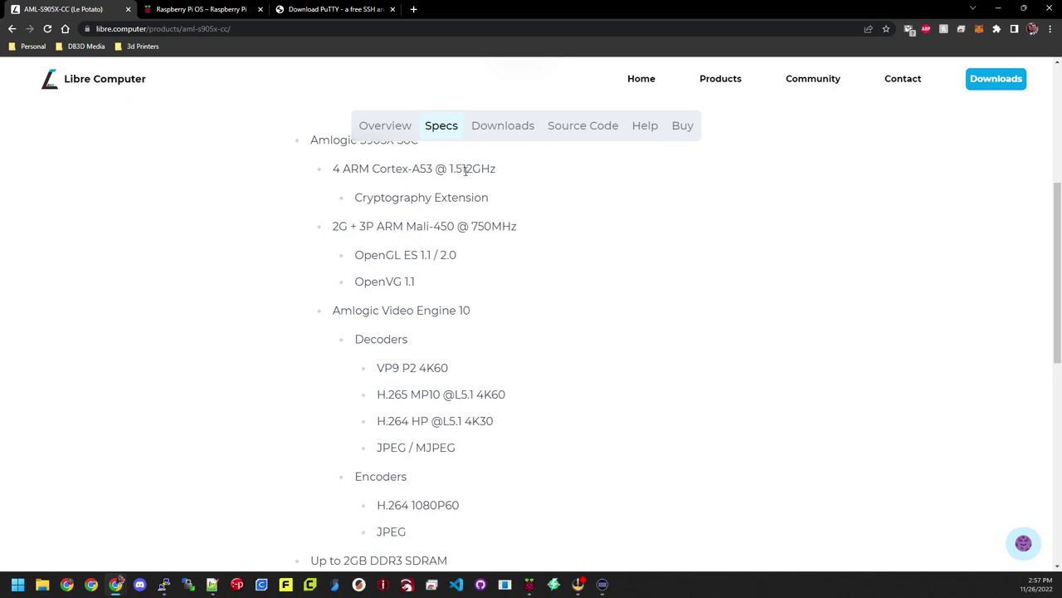
scroll(306, 277, "down", 2)
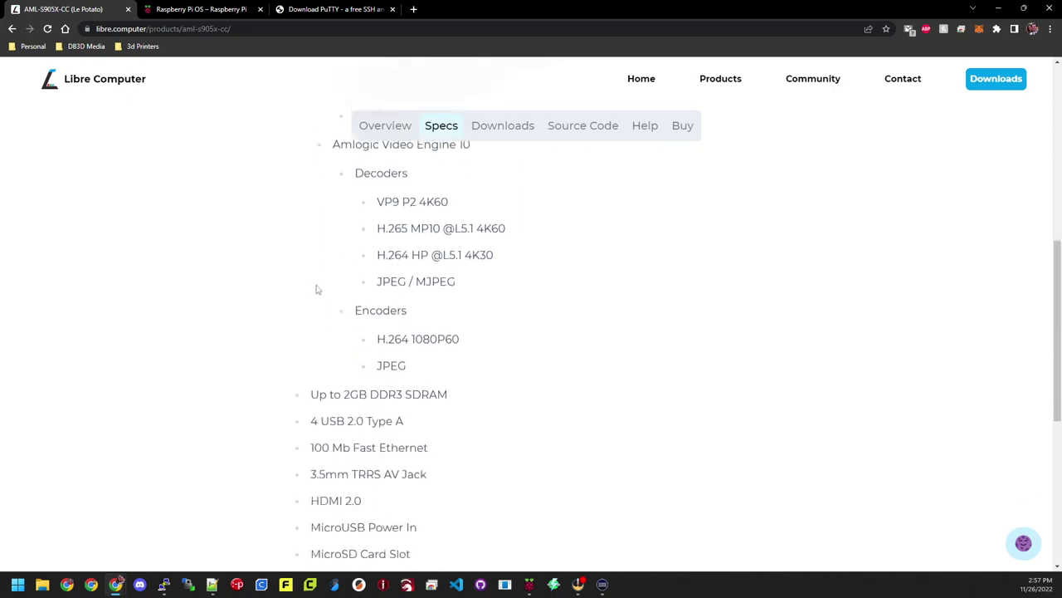
scroll(311, 315, "down", 1)
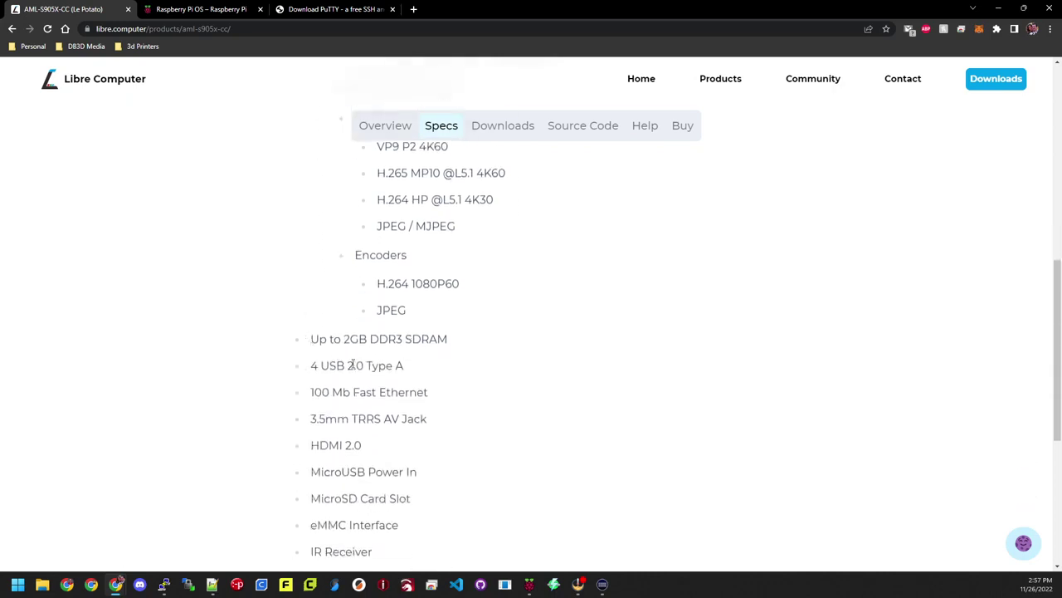
scroll(372, 366, "down", 1)
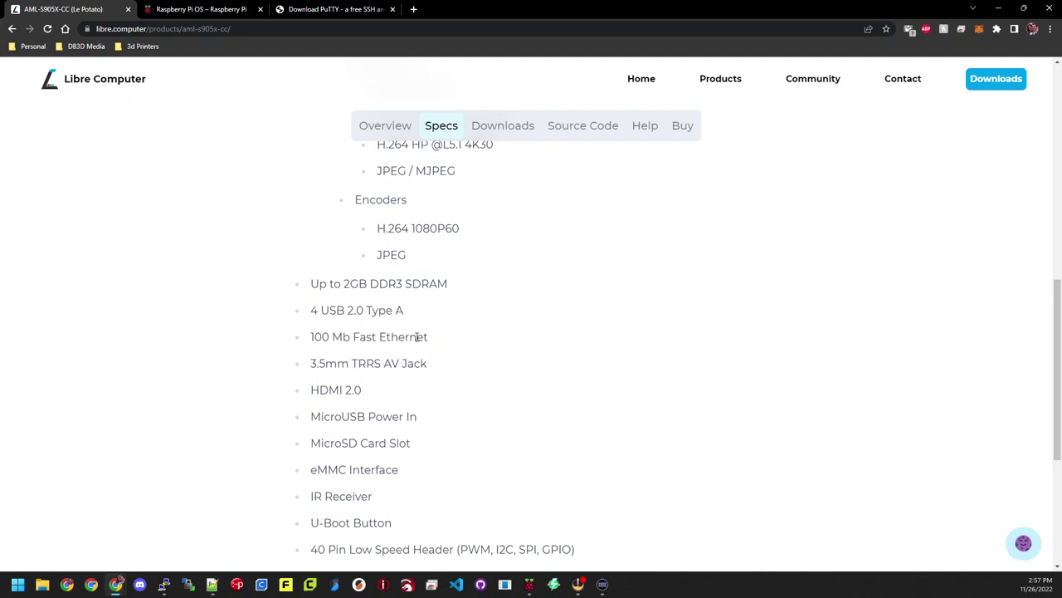
scroll(344, 352, "down", 1)
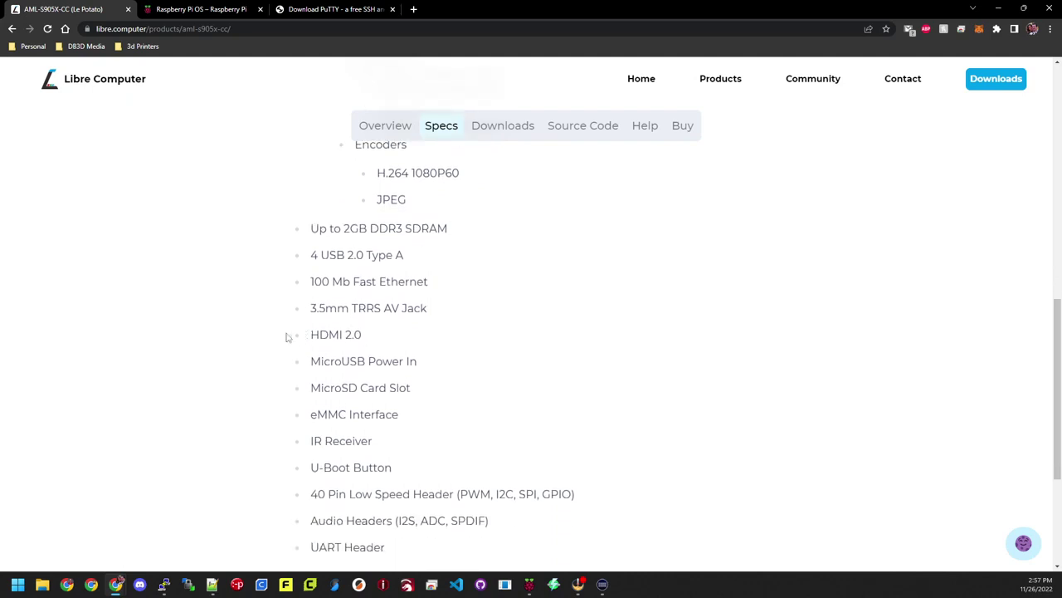
scroll(282, 331, "down", 1)
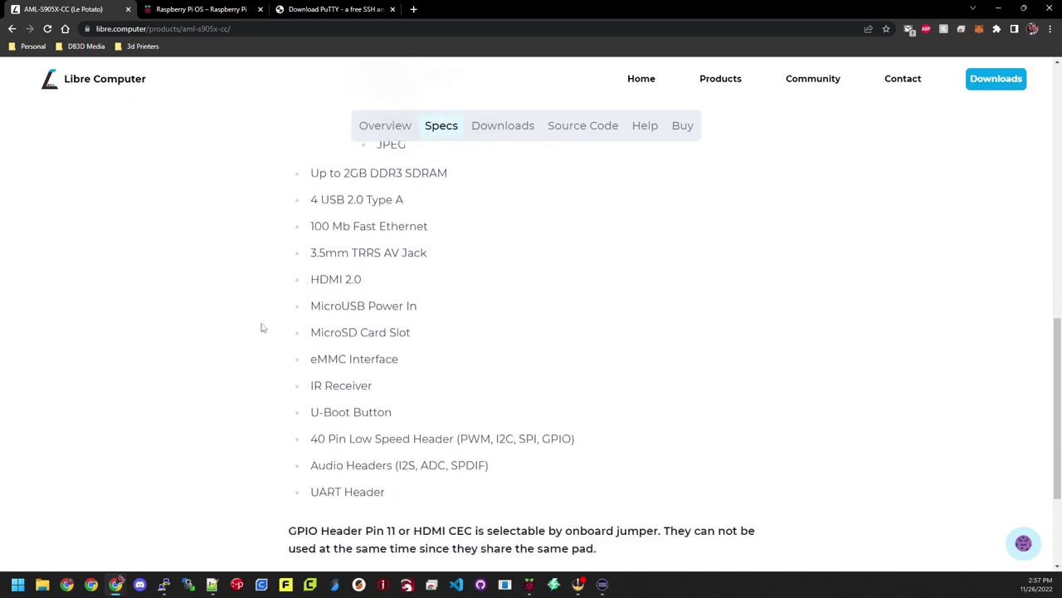
scroll(241, 327, "down", 3)
scroll(246, 317, "up", 5)
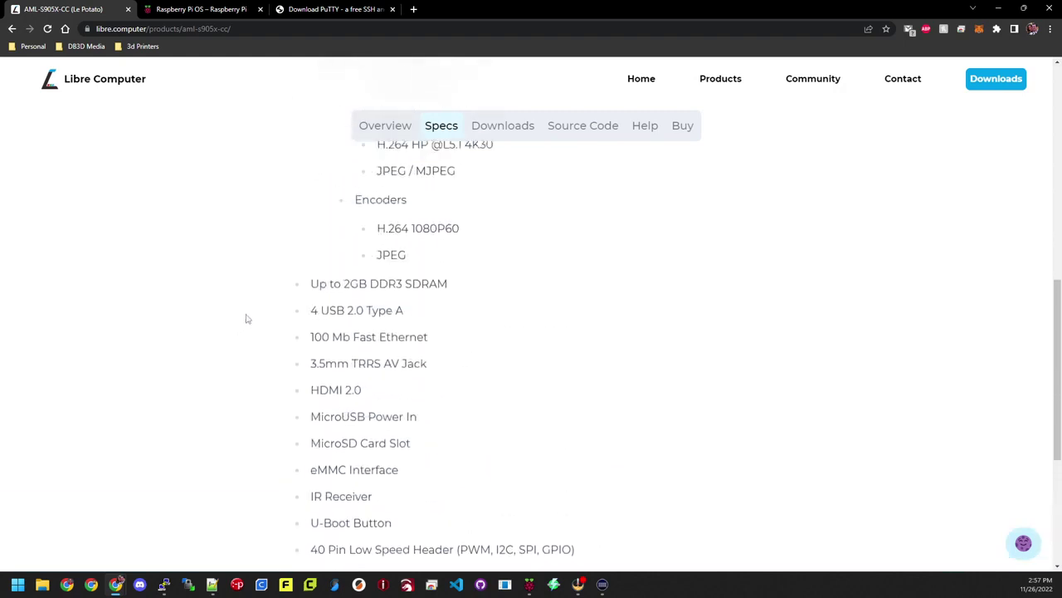
Step: From the Le Potato downloads, follow the Raspbian card to the distro server image index
left_click(508, 126)
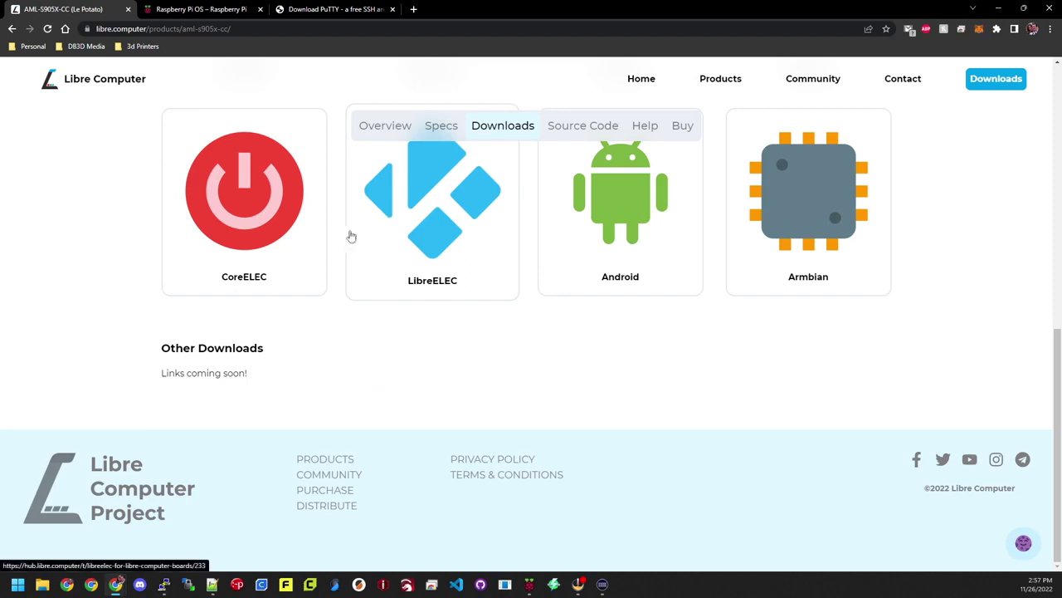
scroll(384, 260, "up", 4)
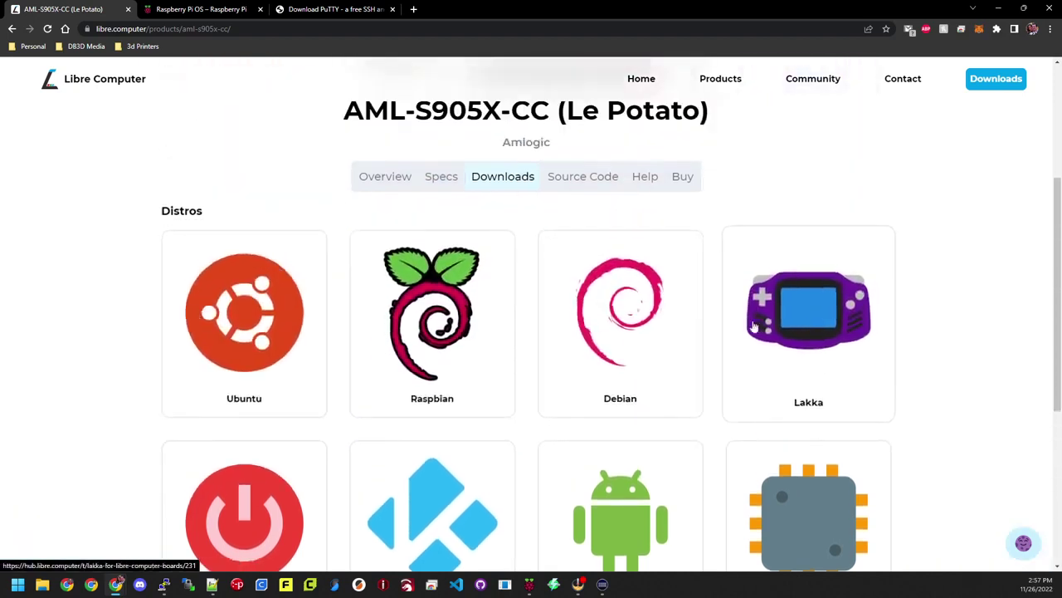
scroll(354, 285, "down", 2)
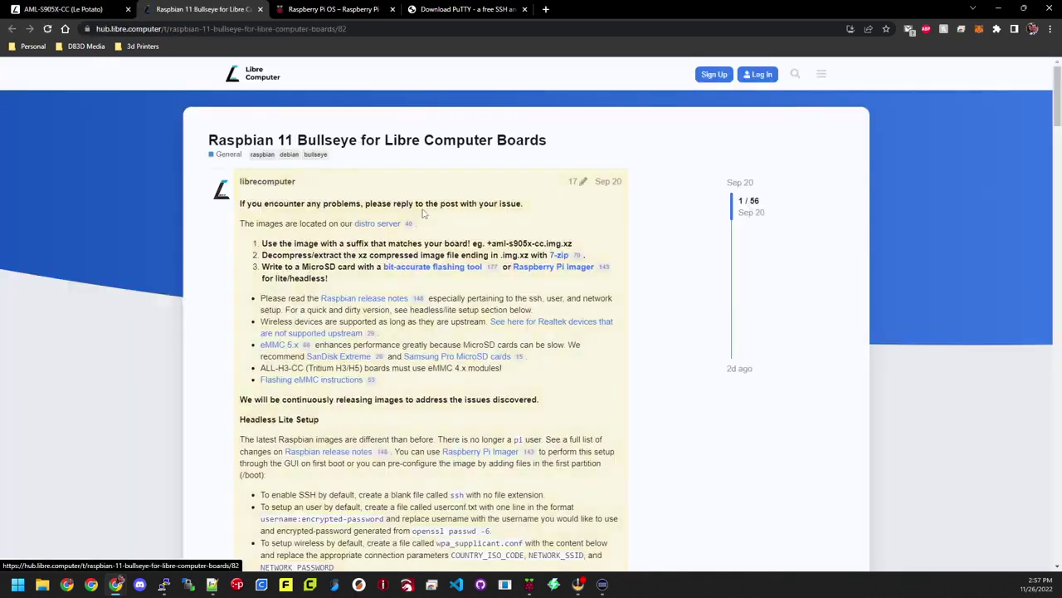
left_click(374, 224)
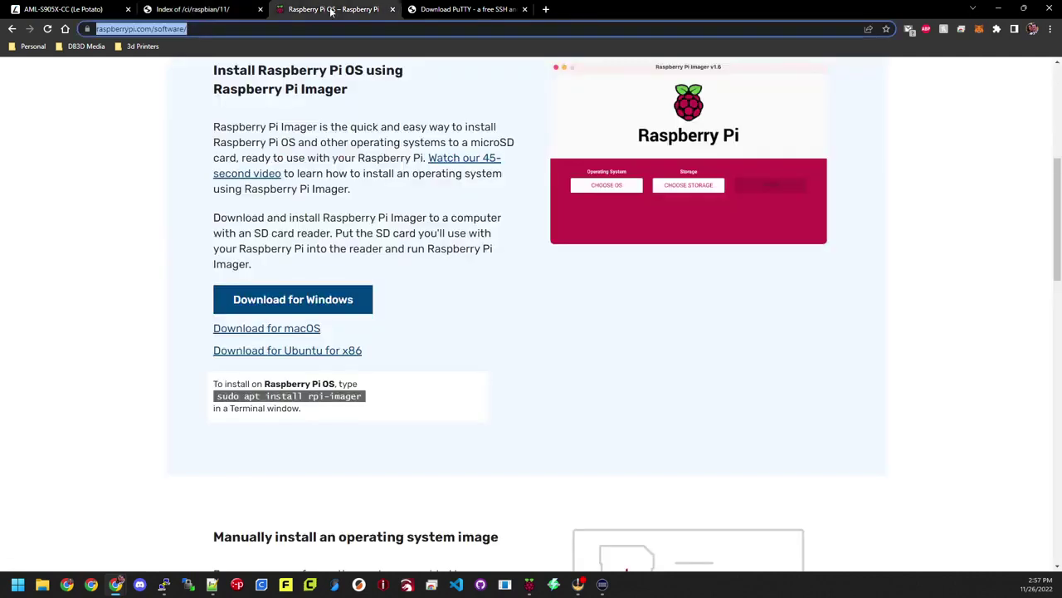
Step: Download Raspberry Pi Imager for Windows, look over the PuTTY download page, then launch the Imager
left_click(308, 299)
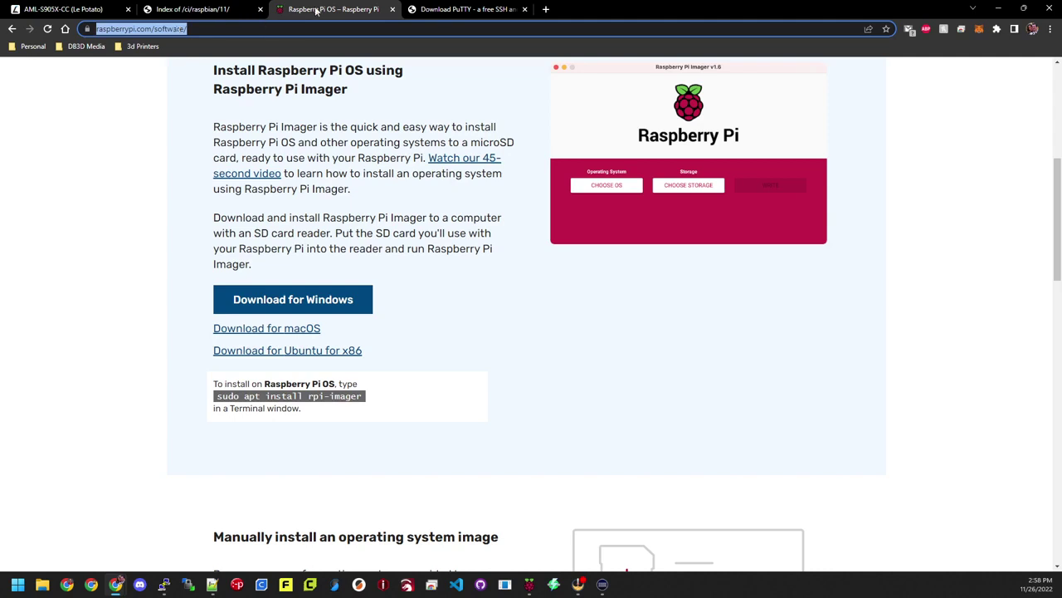
left_click(454, 14)
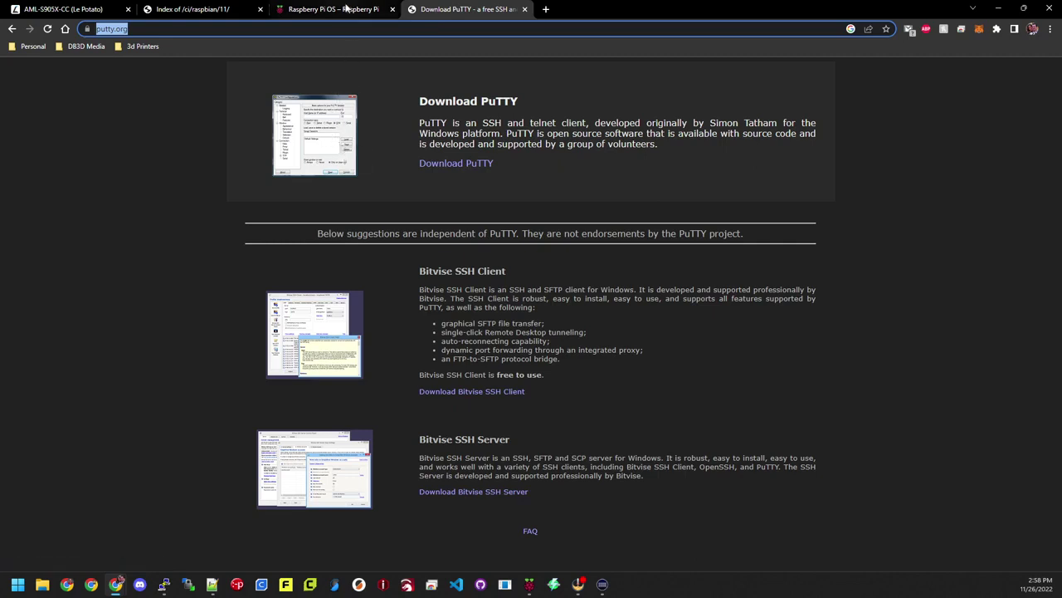
mouse_move(338, 8)
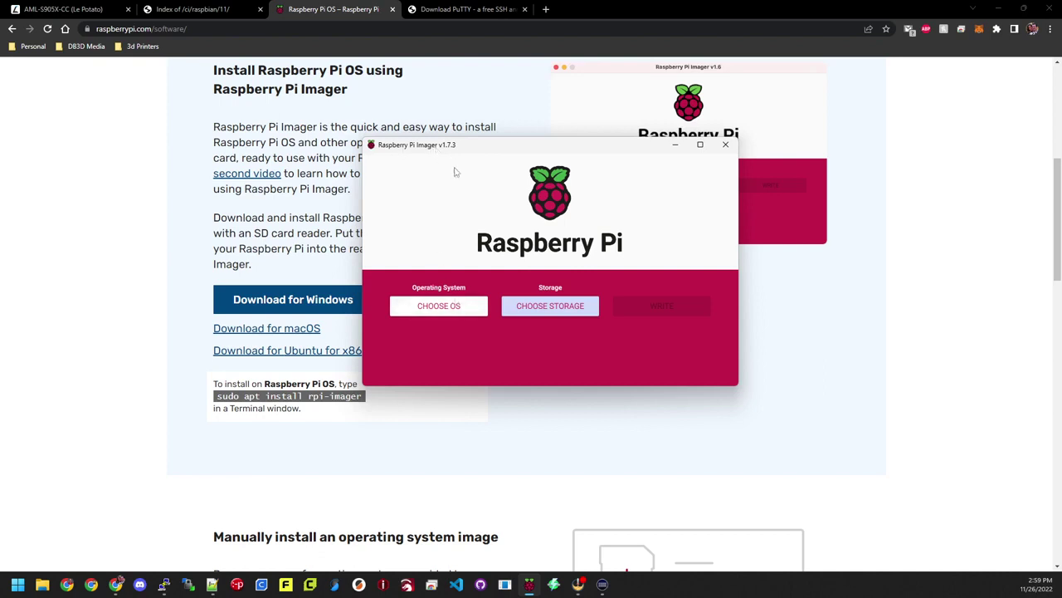
Step: Use D:\OS\Libre Computer\2022-09-06-raspbian-bullseye-arm64+aml-s905x-cc.img as the custom OS image, then list storage devices
left_click(449, 309)
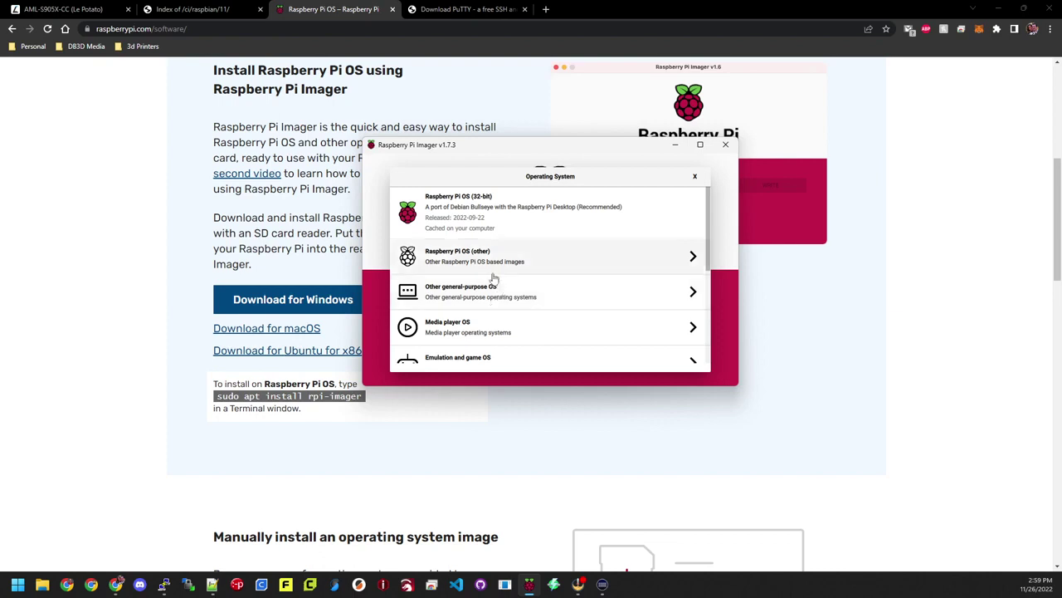
scroll(490, 277, "down", 5)
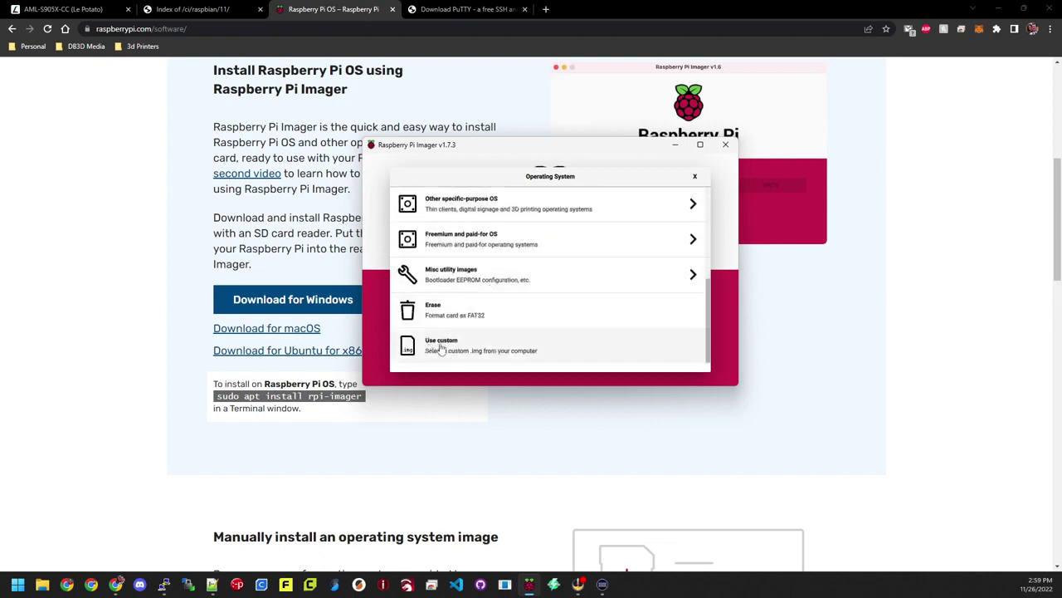
left_click(447, 349)
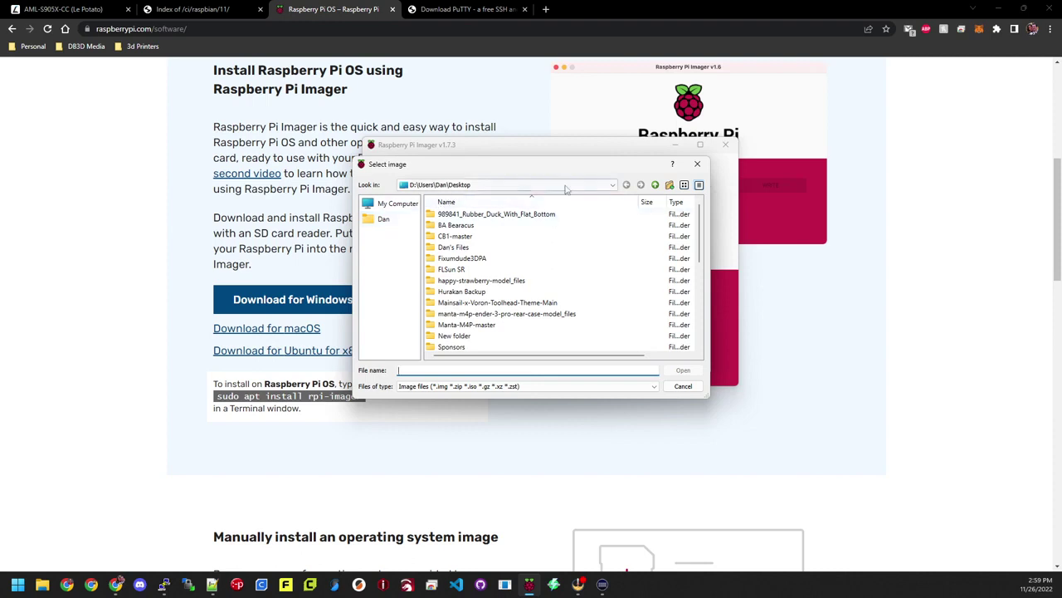
left_click(613, 185)
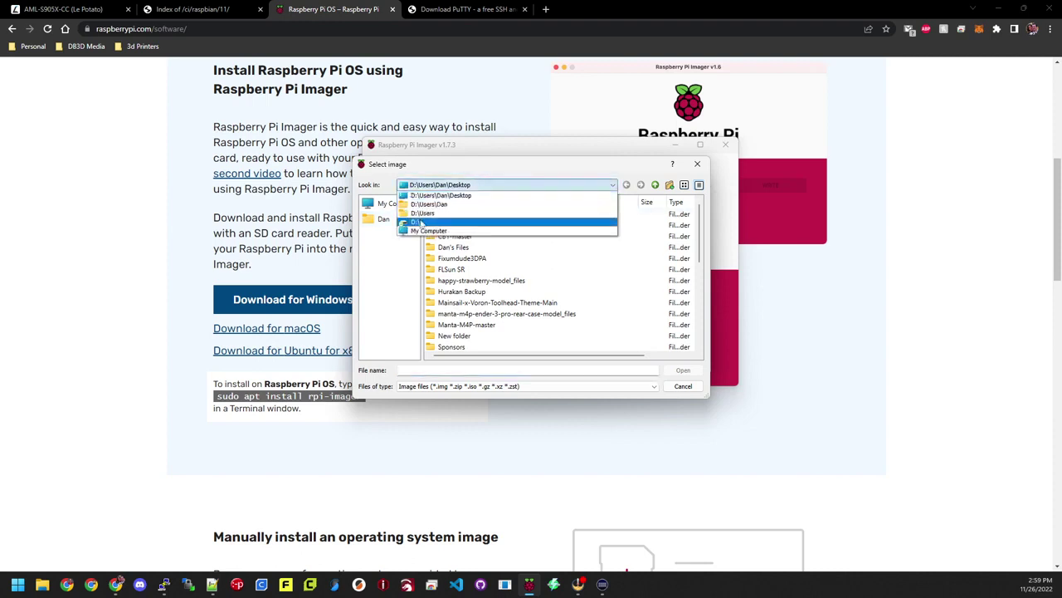
left_click(421, 222)
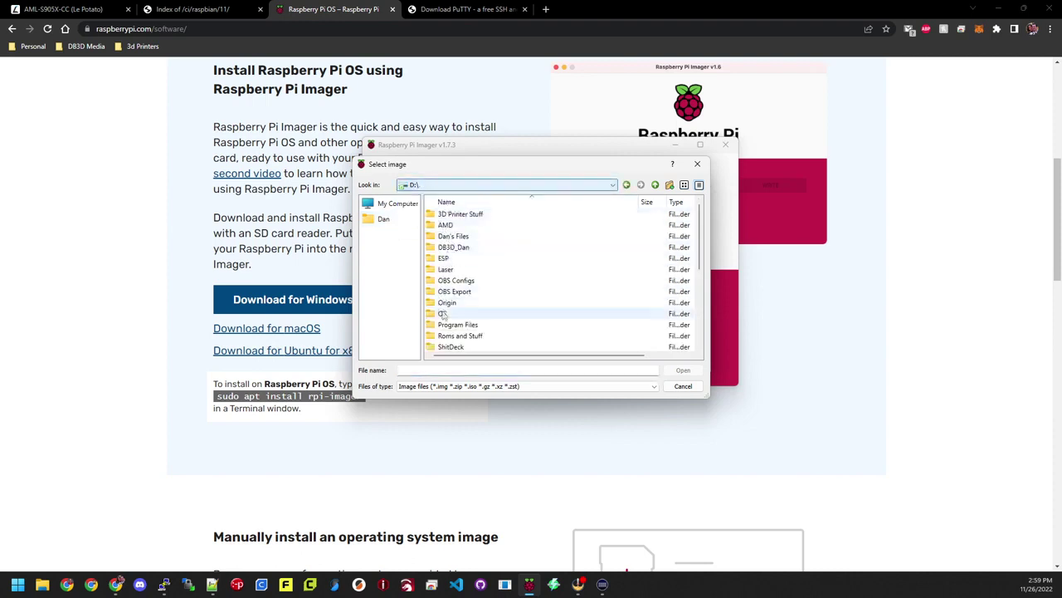
left_click(442, 314)
double_click(442, 314)
double_click(449, 215)
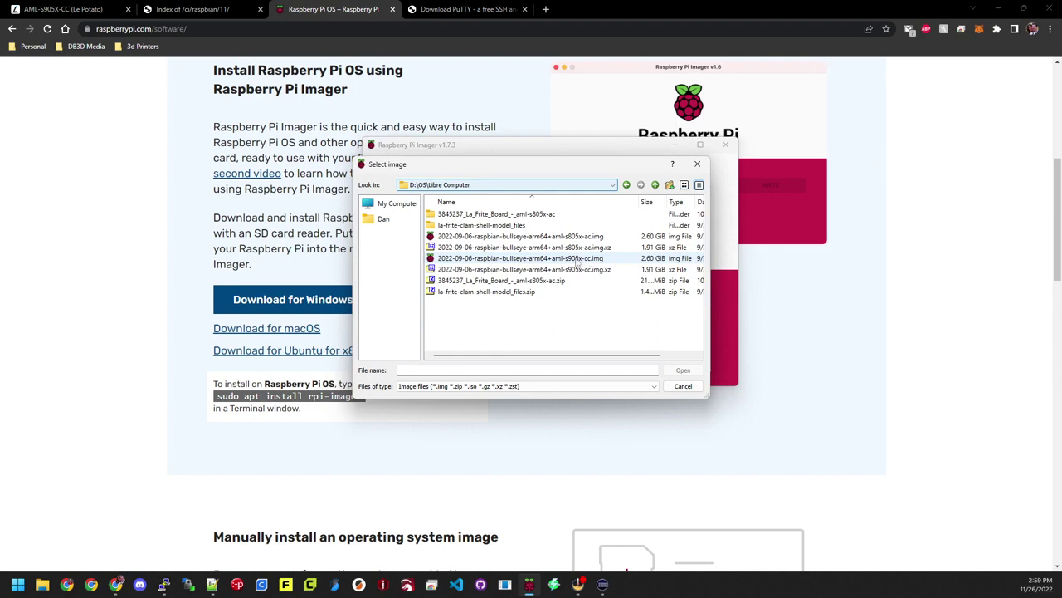
left_click(576, 259)
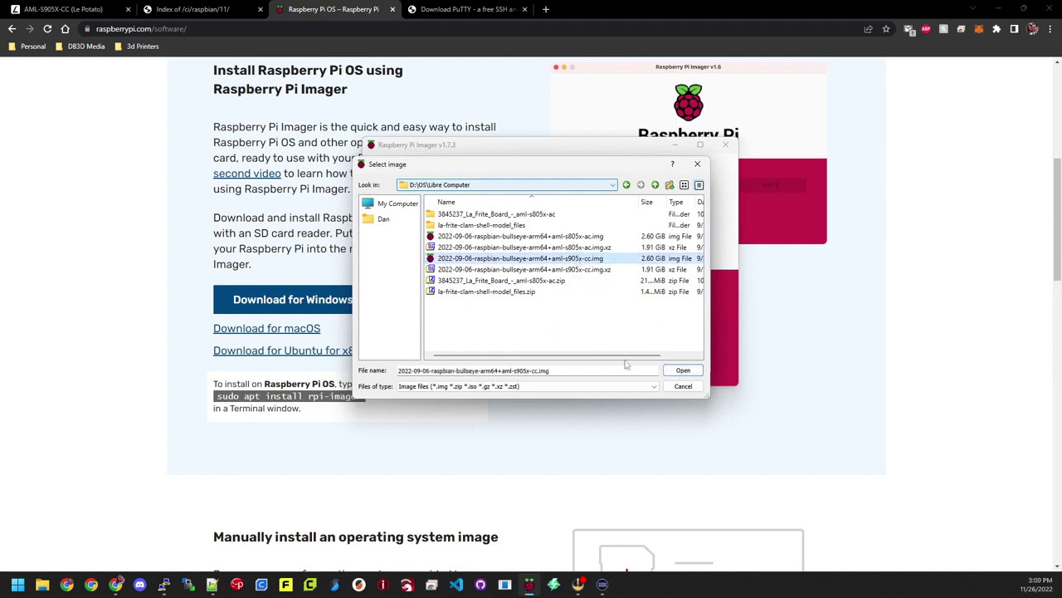
left_click(682, 370)
left_click(612, 309)
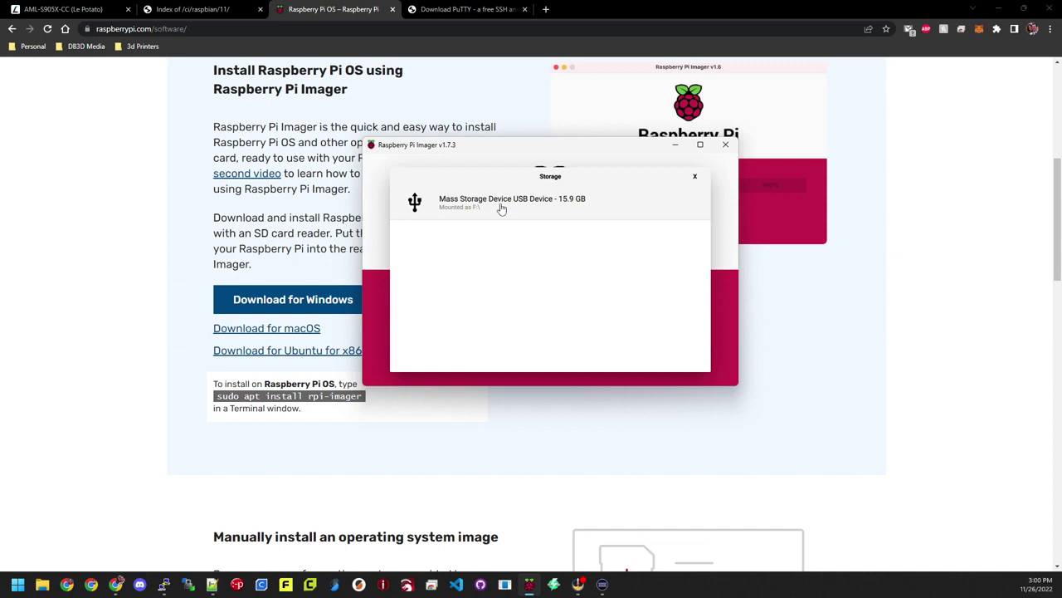
Step: Target the 15.9 GB USB mass storage device with no advanced options and confirm erasing it to write
left_click(502, 207)
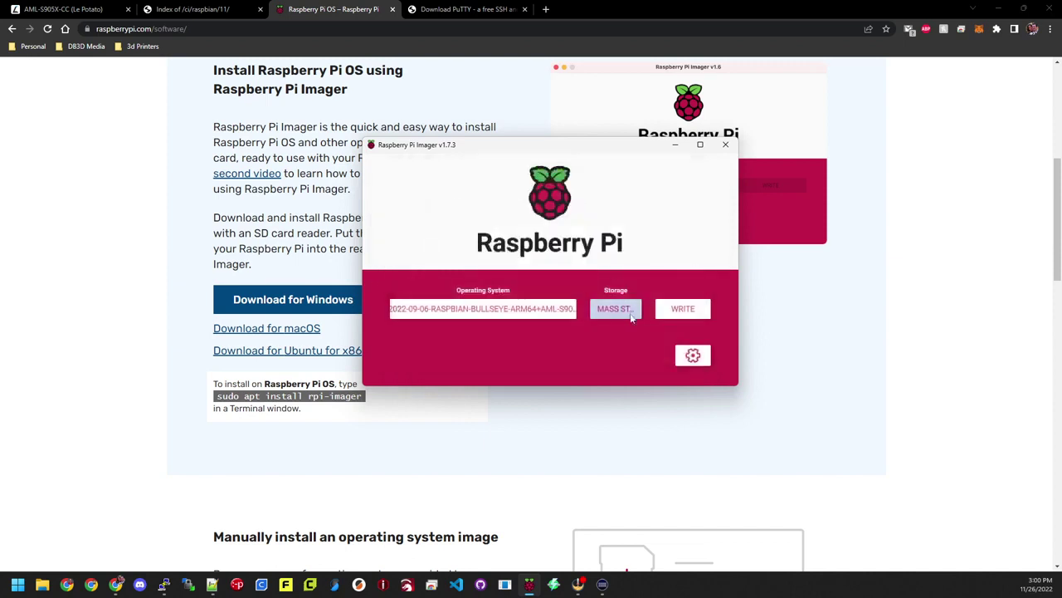
left_click(693, 355)
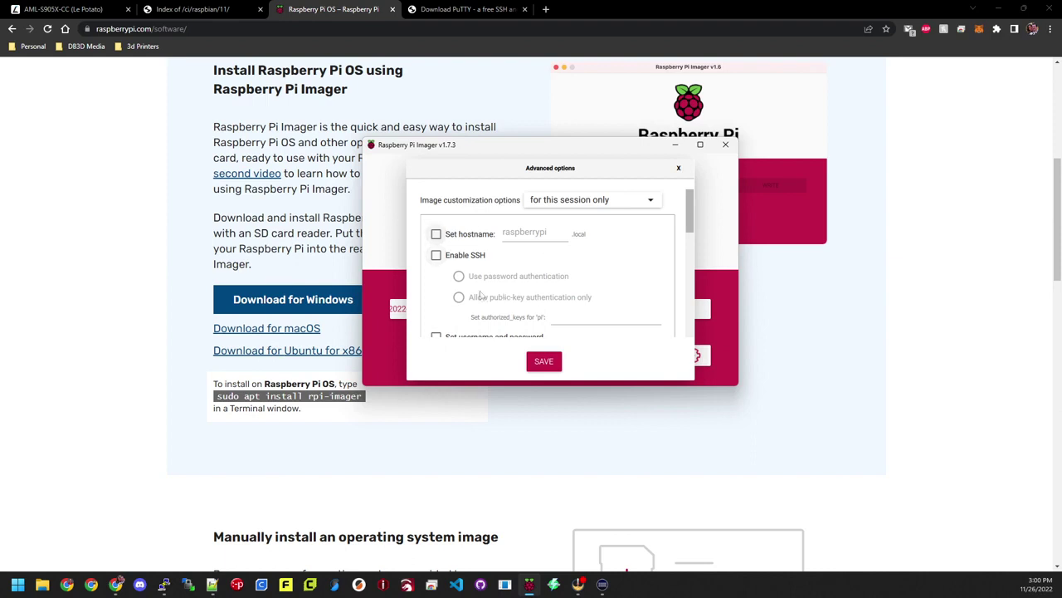
left_click(679, 169)
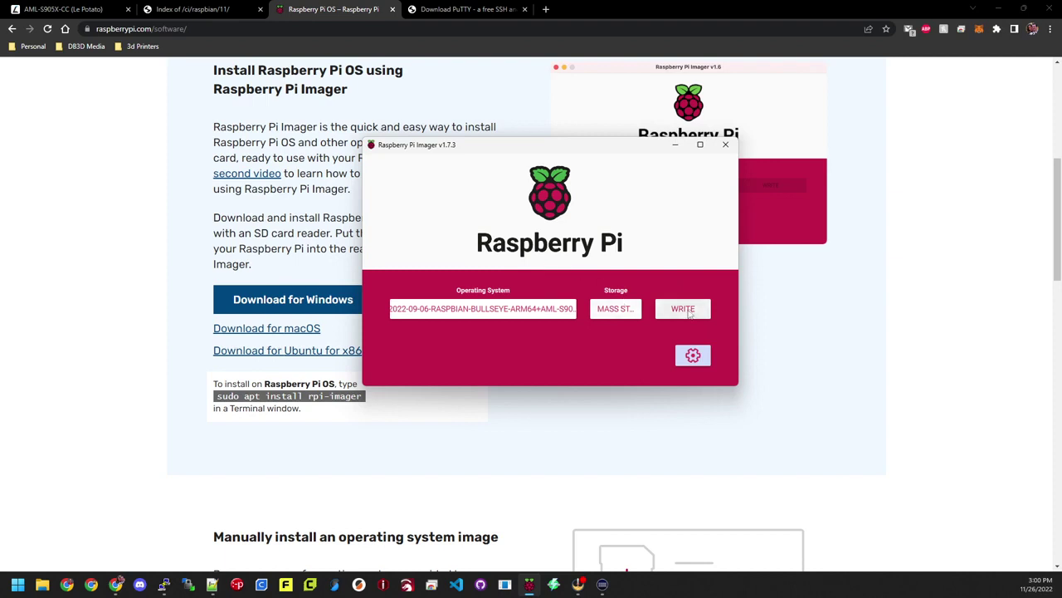
left_click(688, 310)
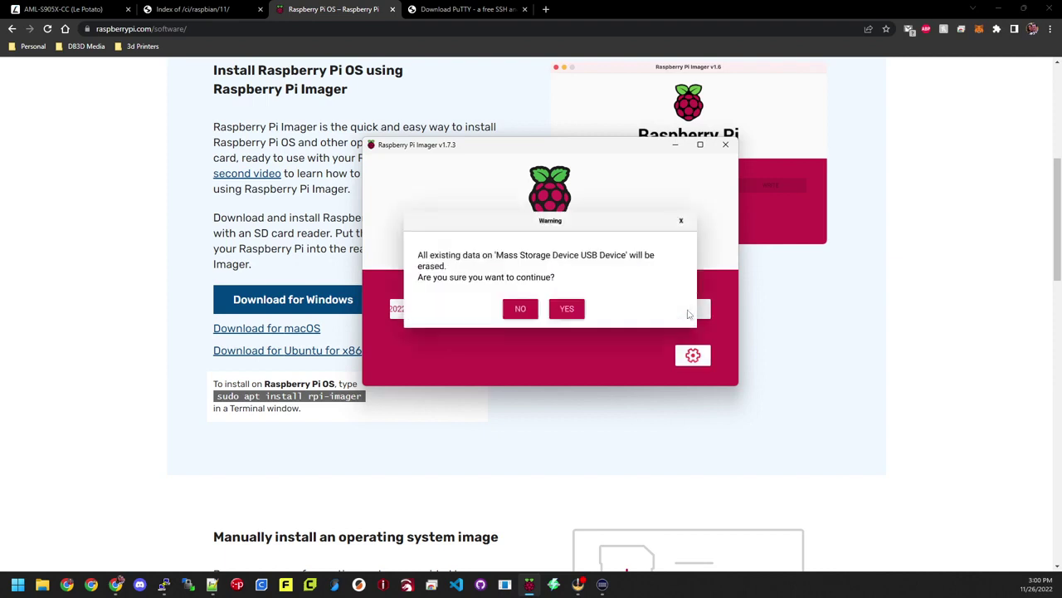
left_click(571, 311)
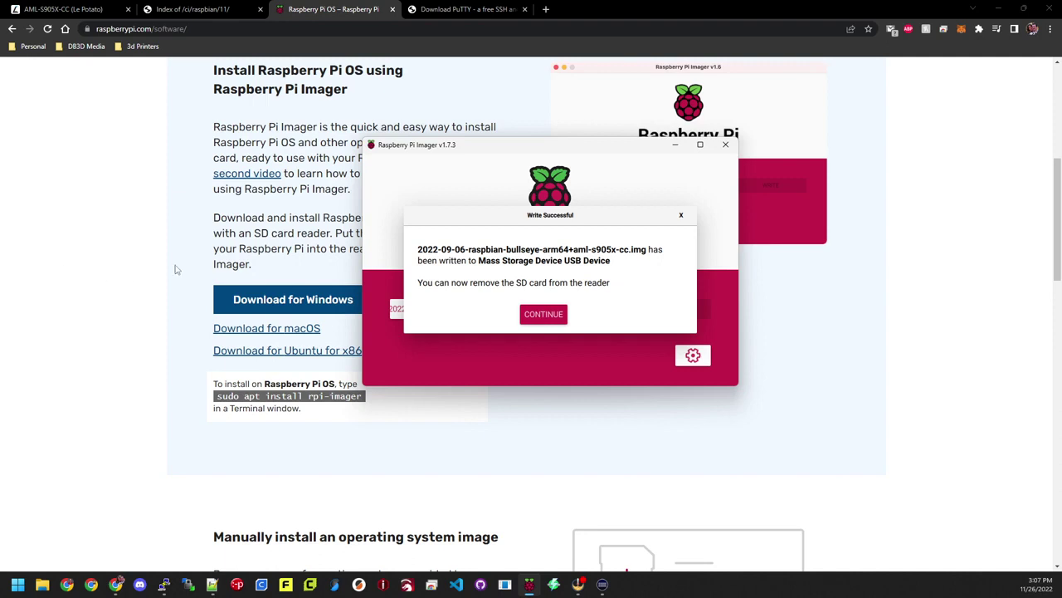
Step: Acknowledge Write Successful and boot the Le Potato from the newly written card
left_click(542, 315)
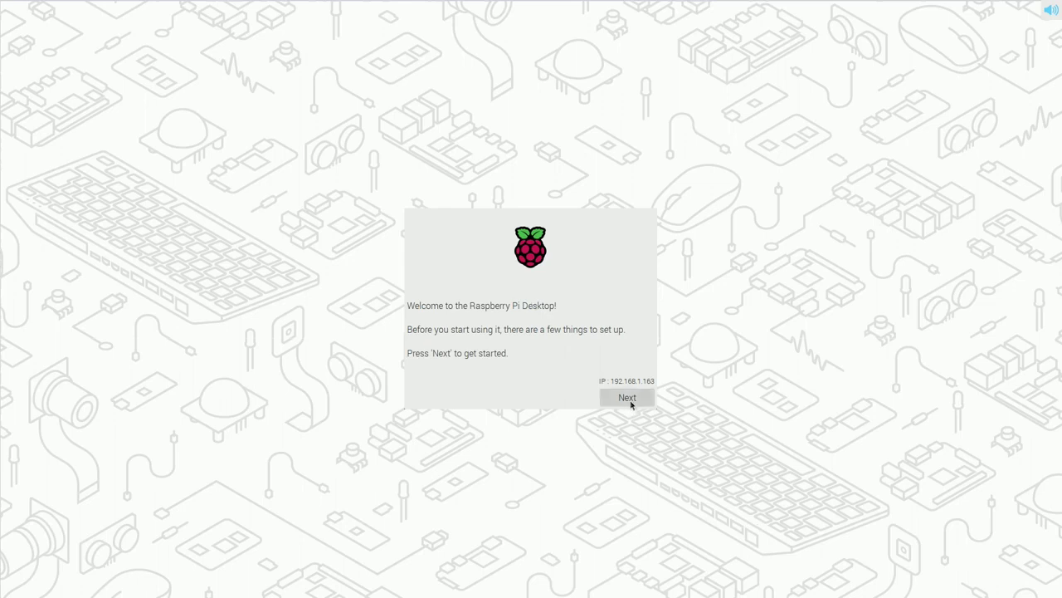
Step: Choose country United States and time zone Chicago, enable English language and US keyboard
left_click(629, 401)
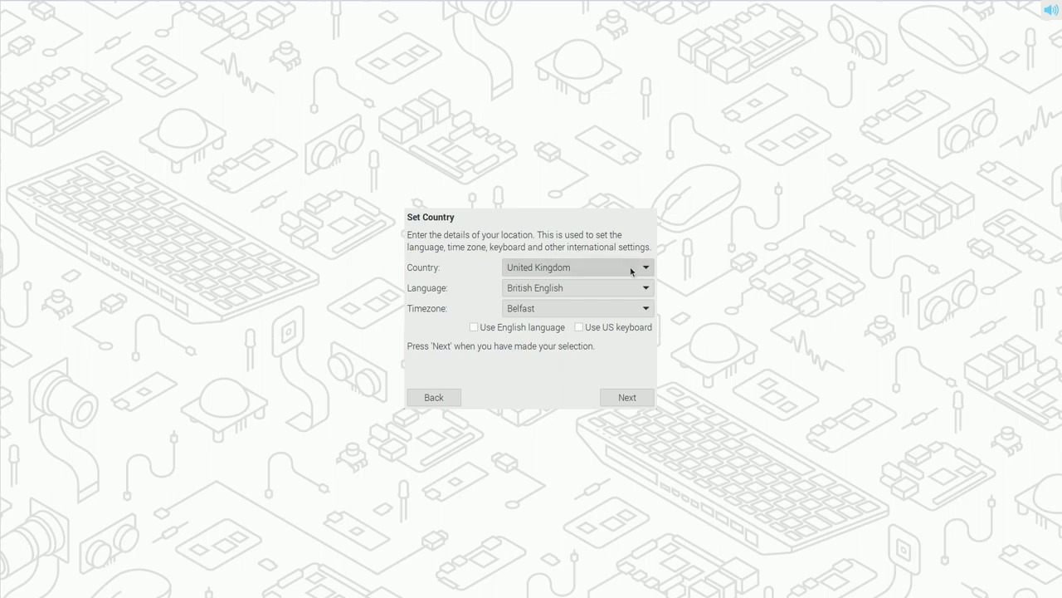
left_click(622, 269)
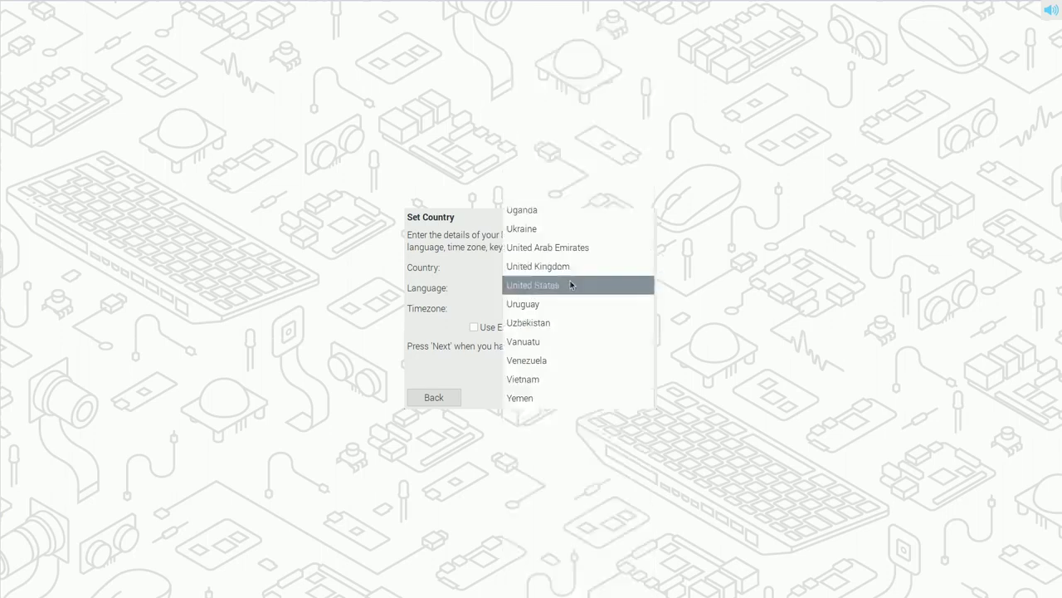
left_click(570, 284)
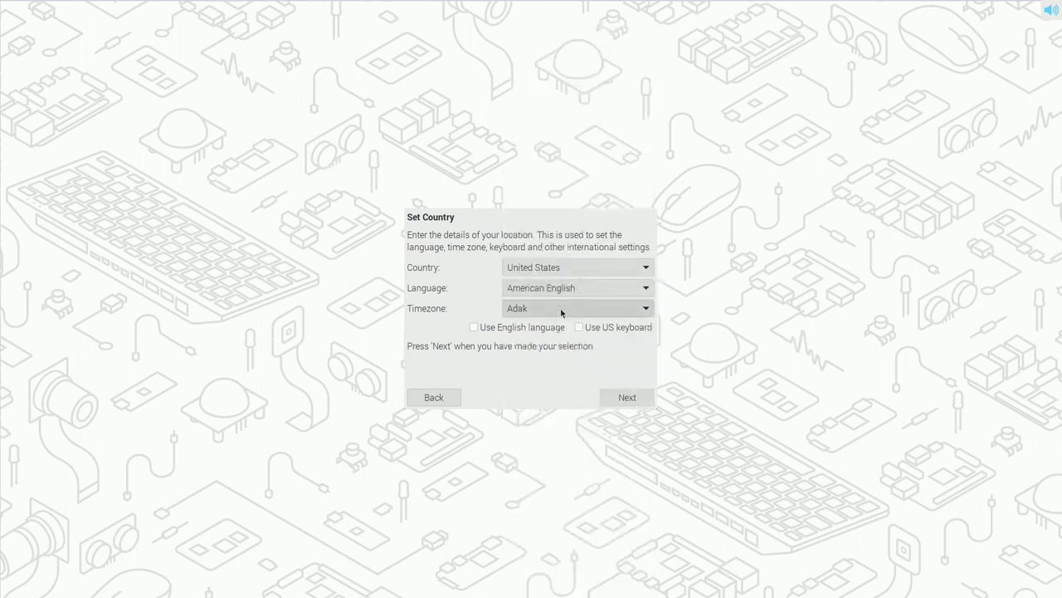
left_click(562, 309)
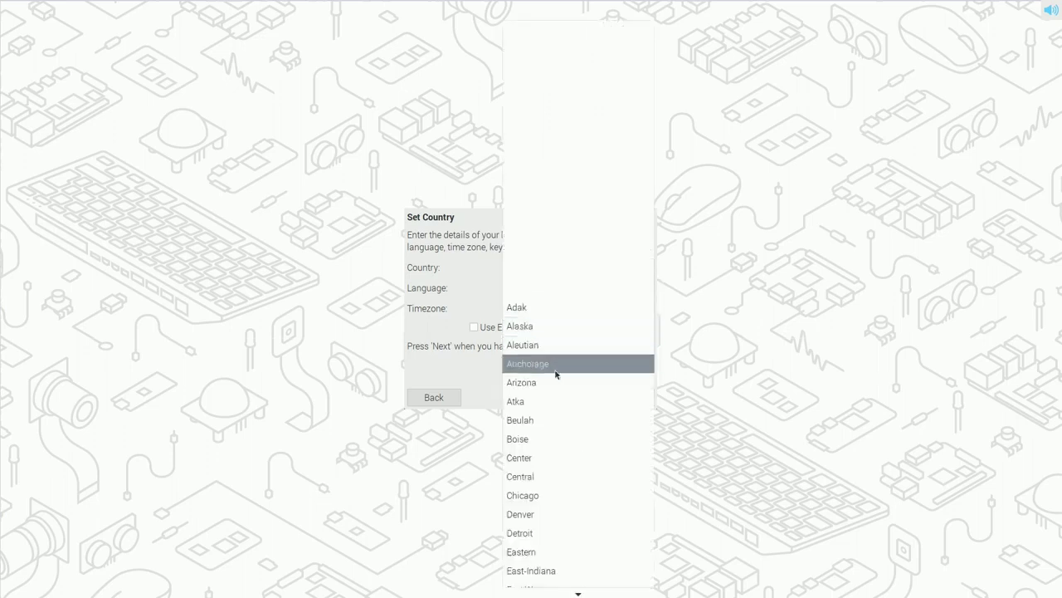
left_click(555, 495)
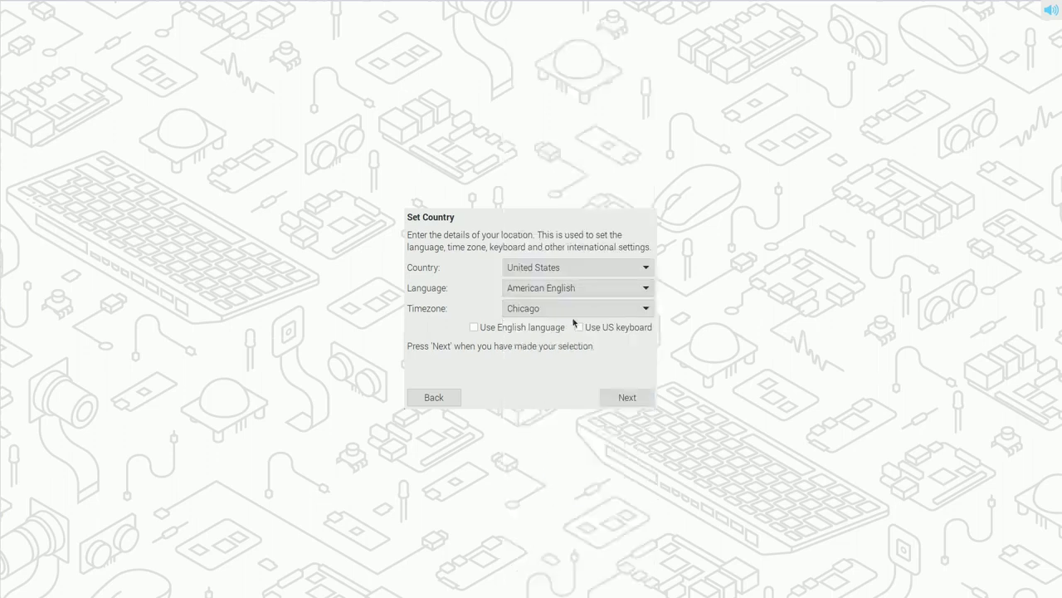
left_click(474, 328)
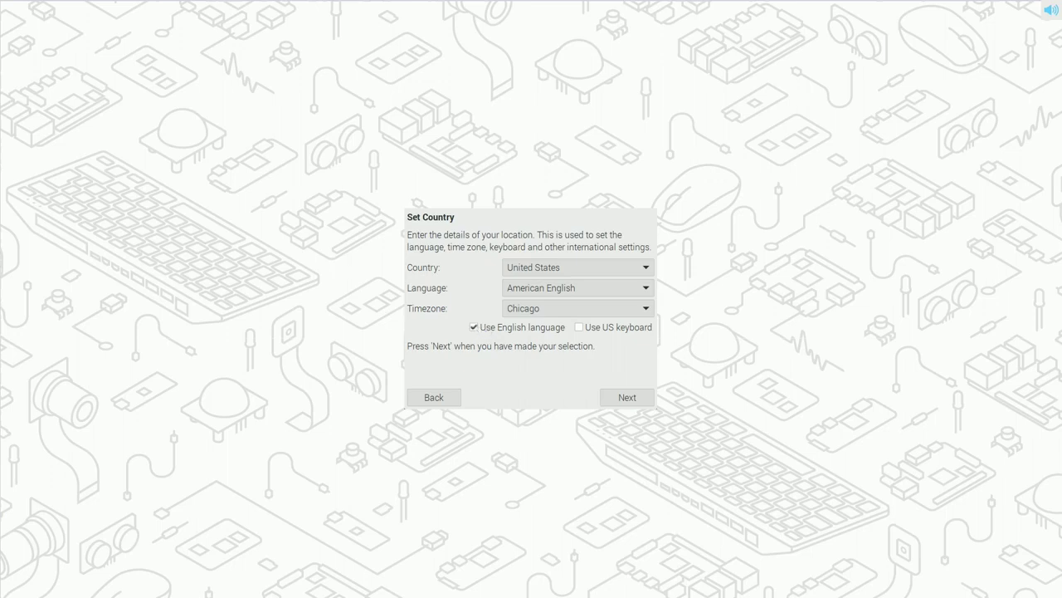
left_click(580, 328)
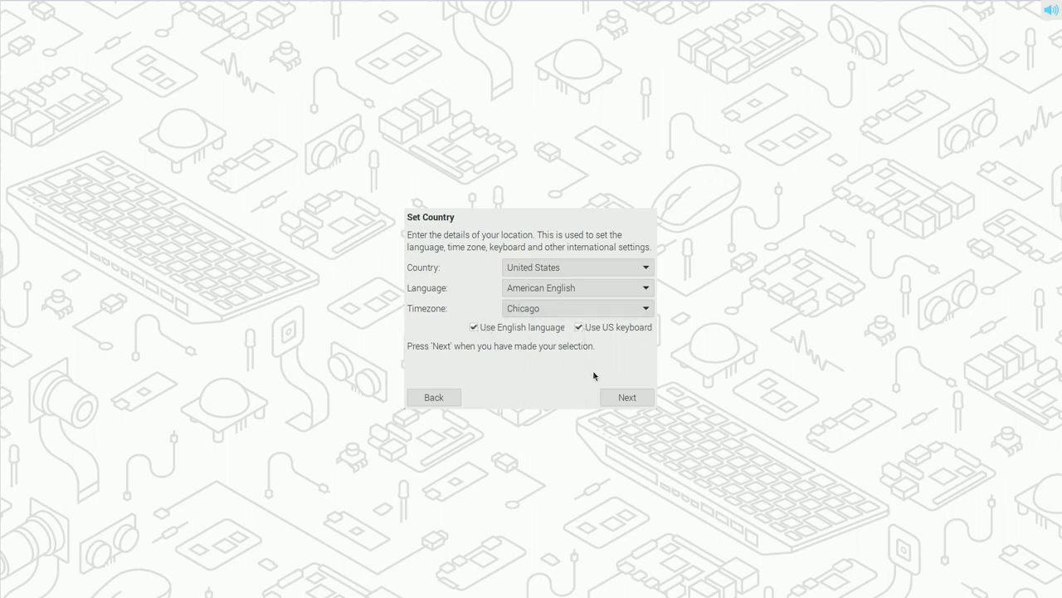
left_click(626, 397)
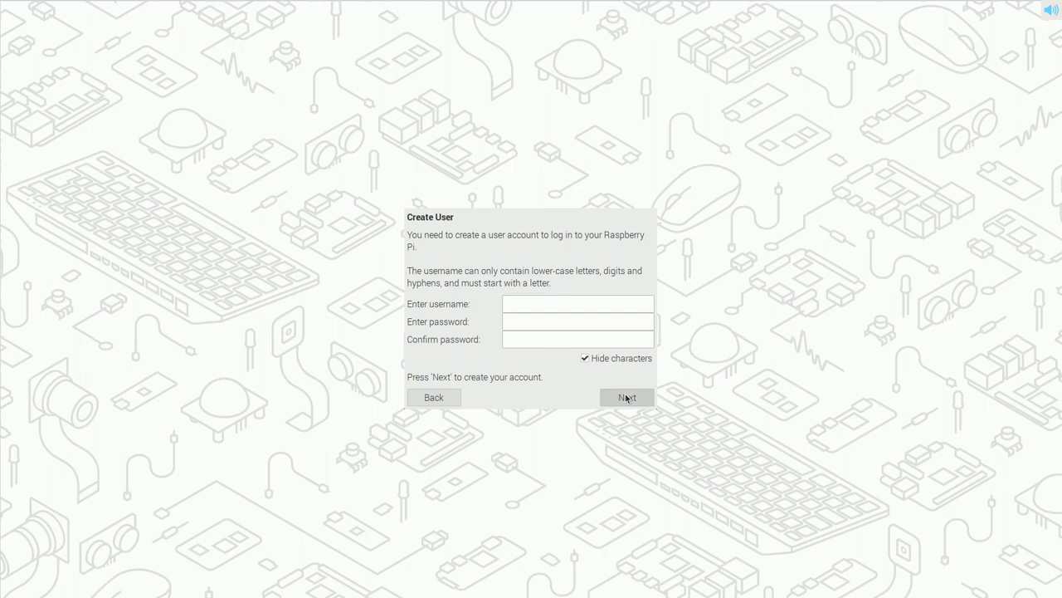
Step: Enter the new username, type and confirm the account password, and create the user
left_click(584, 301)
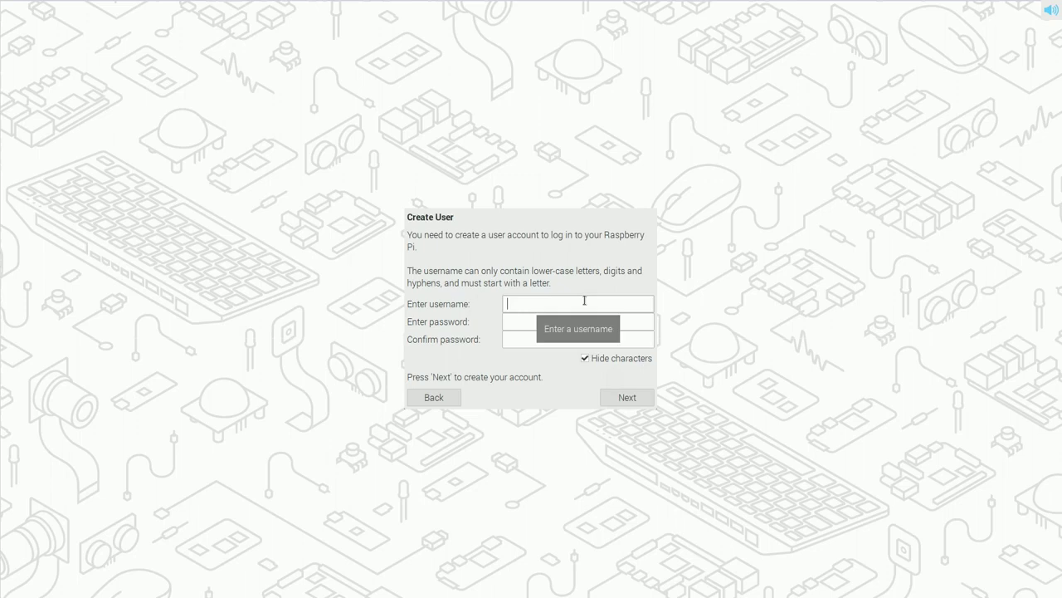
type("dan")
key("Tab")
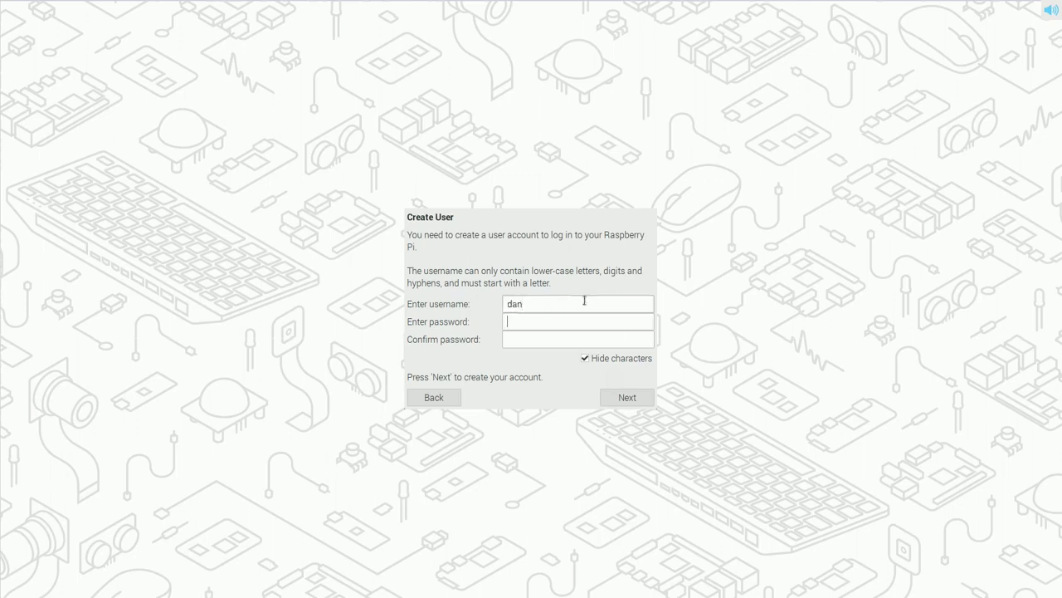
type("password1")
key("Tab")
type("password1")
left_click(630, 398)
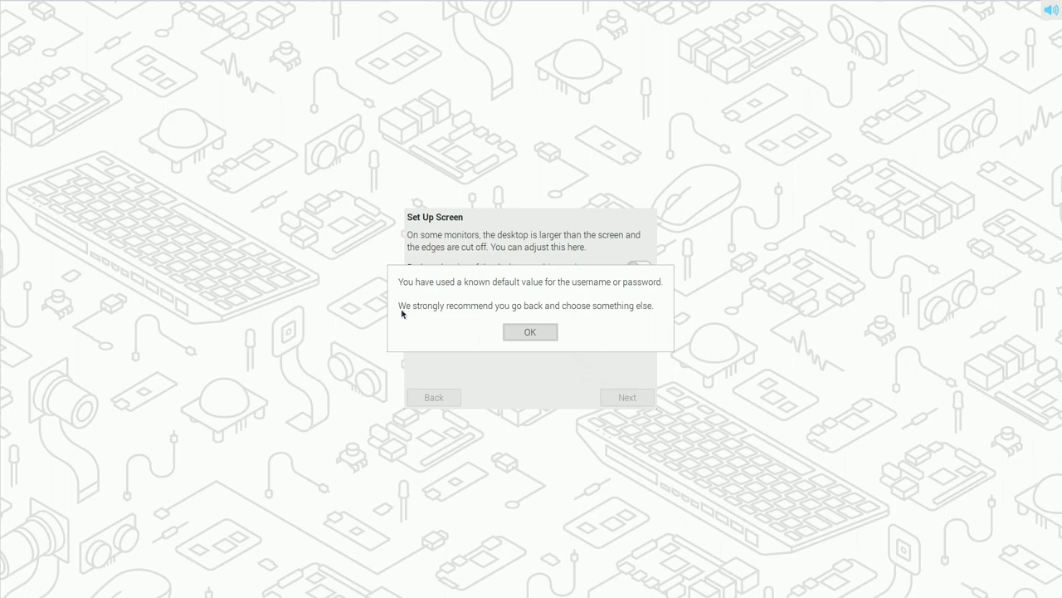
Step: Dismiss the default-credentials warning and keep the screen settings as they are
left_click(531, 332)
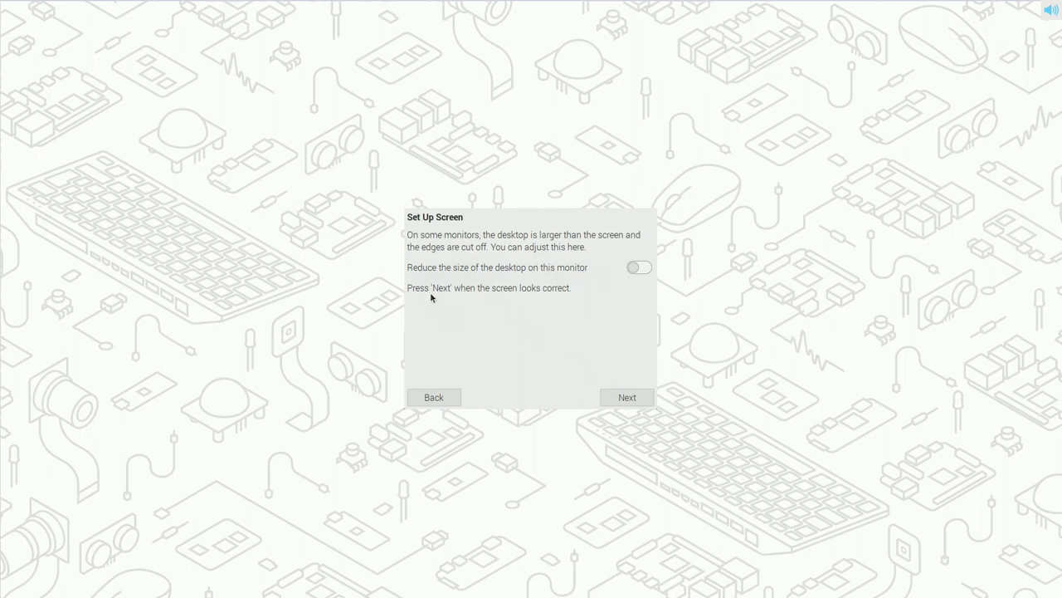
left_click(633, 402)
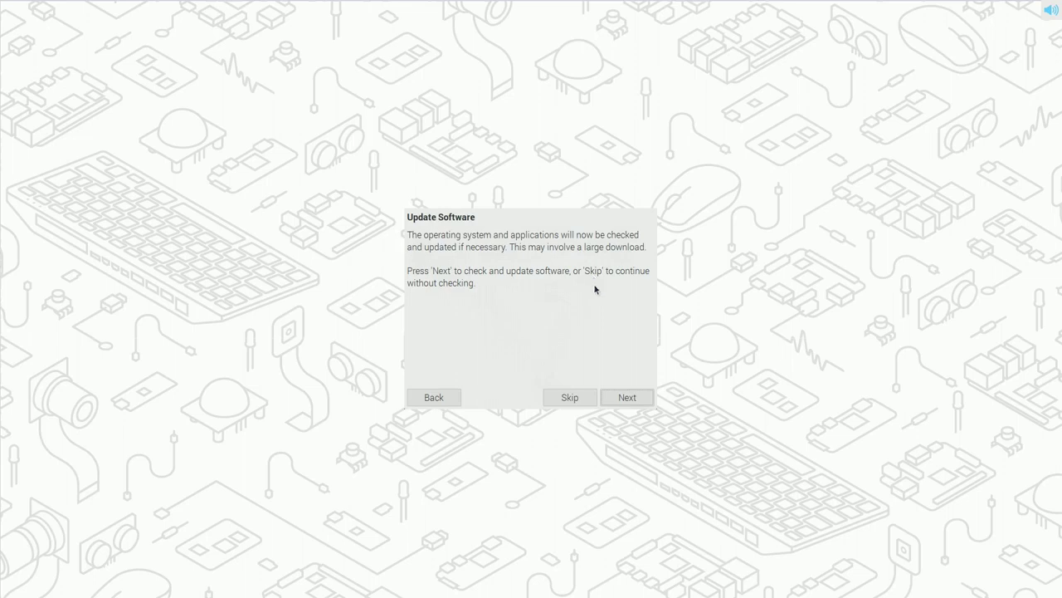
Step: Run the software update check and acknowledge that the system is already up to date
left_click(625, 395)
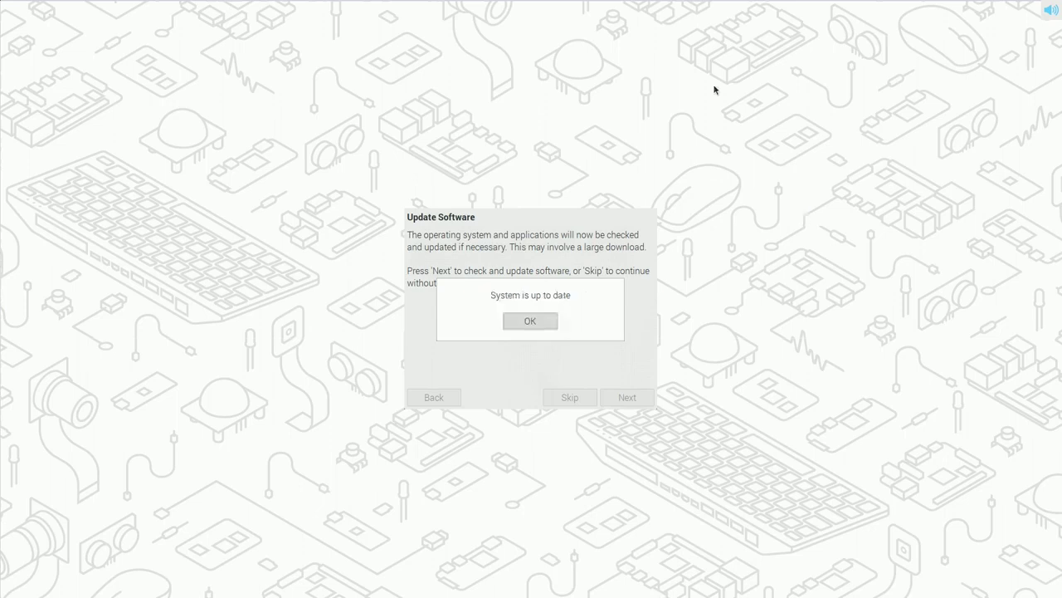
left_click(532, 325)
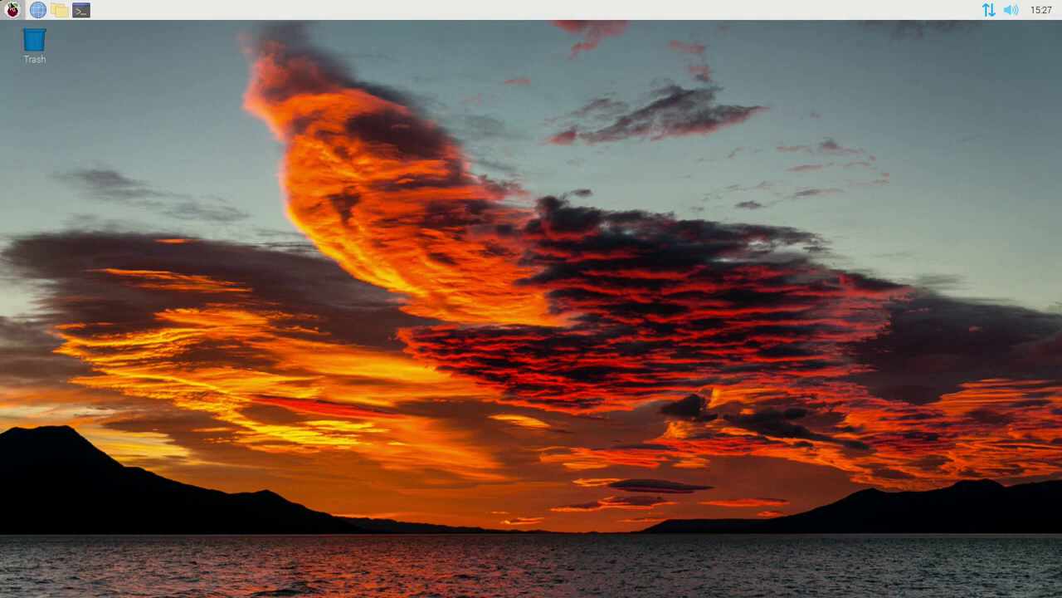
Step: Launch Raspberry Pi Configuration from the Raspberry menu's Preferences submenu
left_click(12, 10)
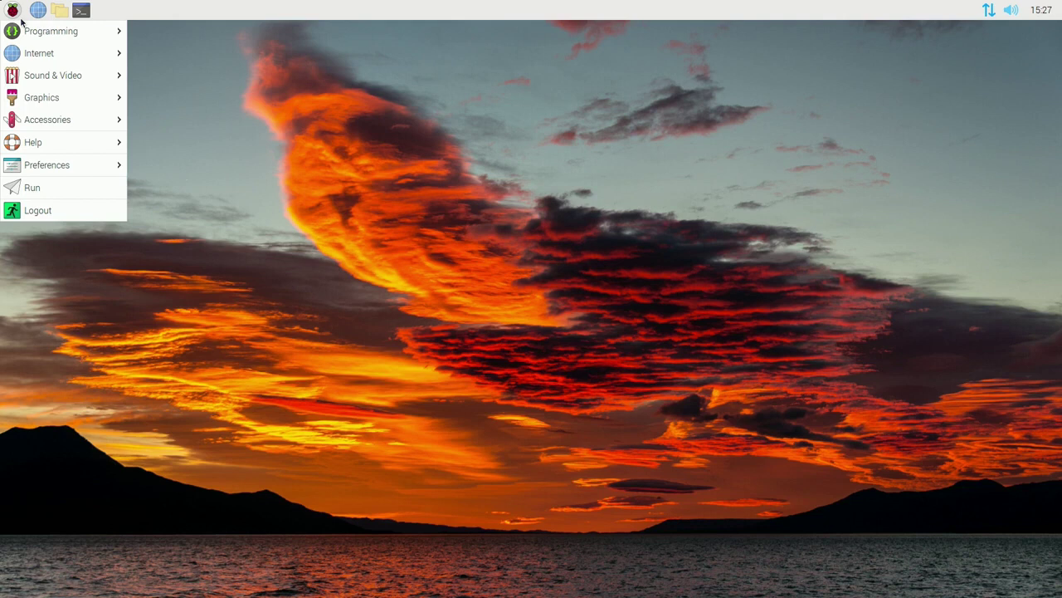
mouse_move(58, 53)
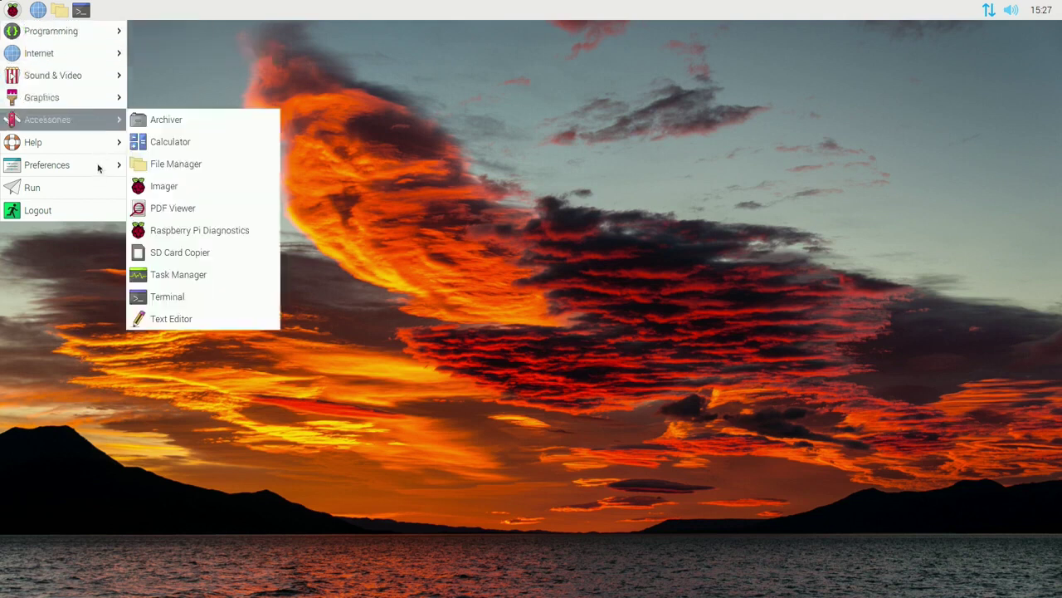
mouse_move(75, 157)
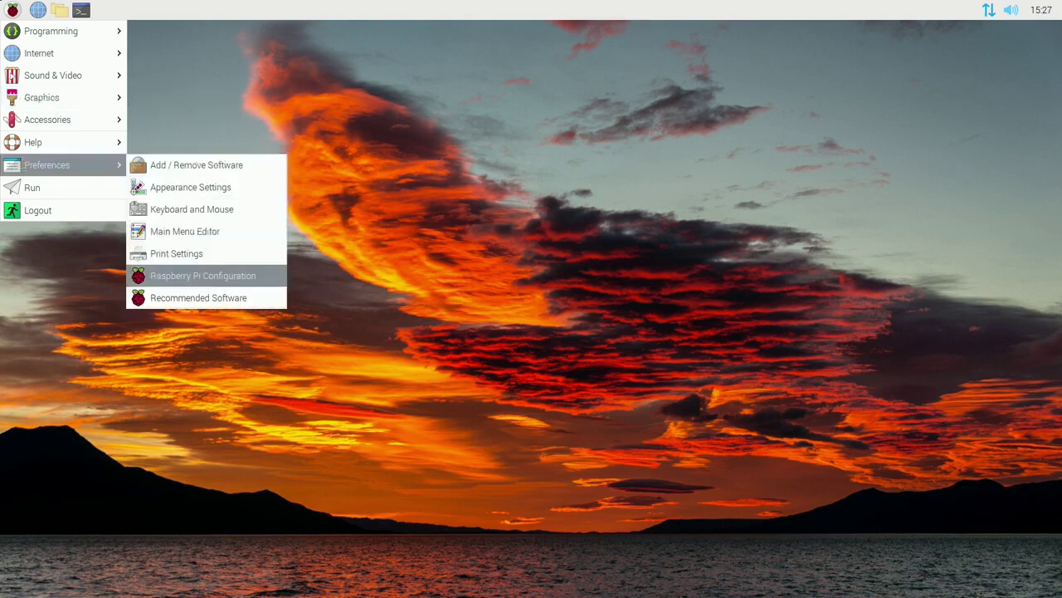
left_click(200, 281)
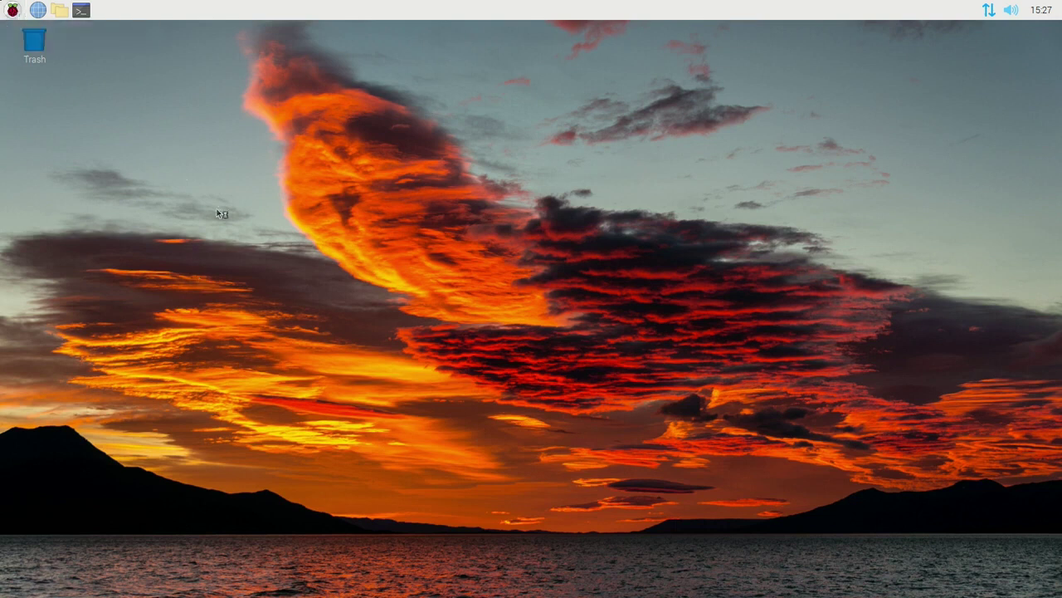
left_click(13, 10)
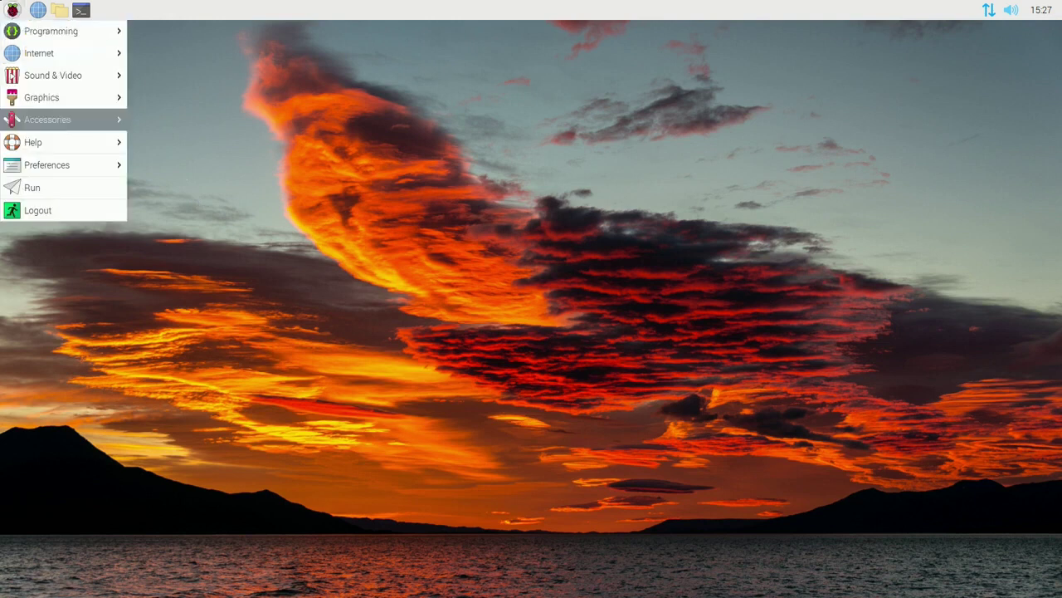
mouse_move(103, 169)
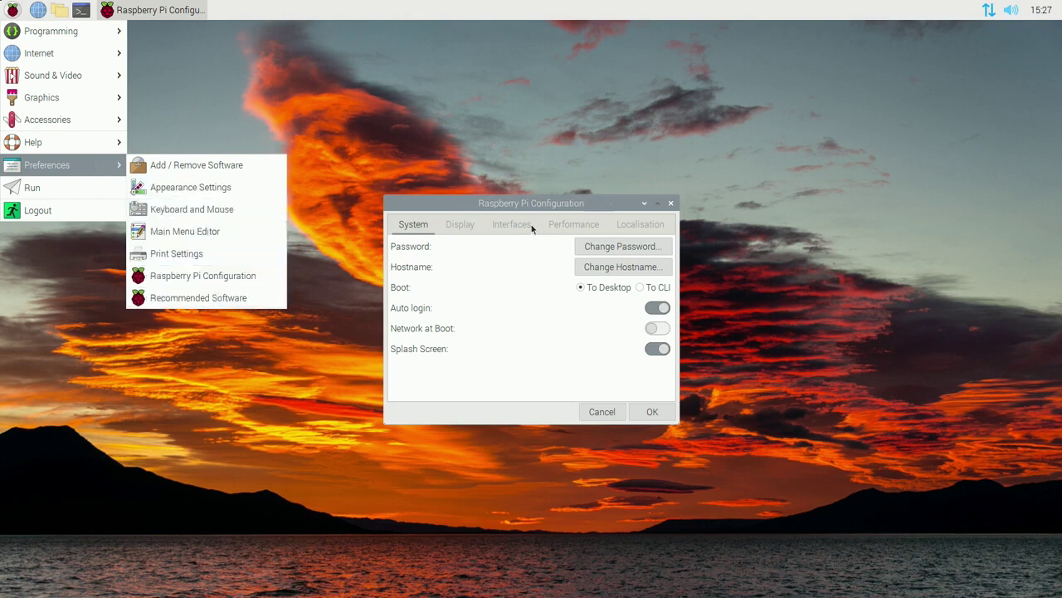
Step: Enable SSH on the Interfaces tab, apply it, and confirm the reboot
left_click(438, 275)
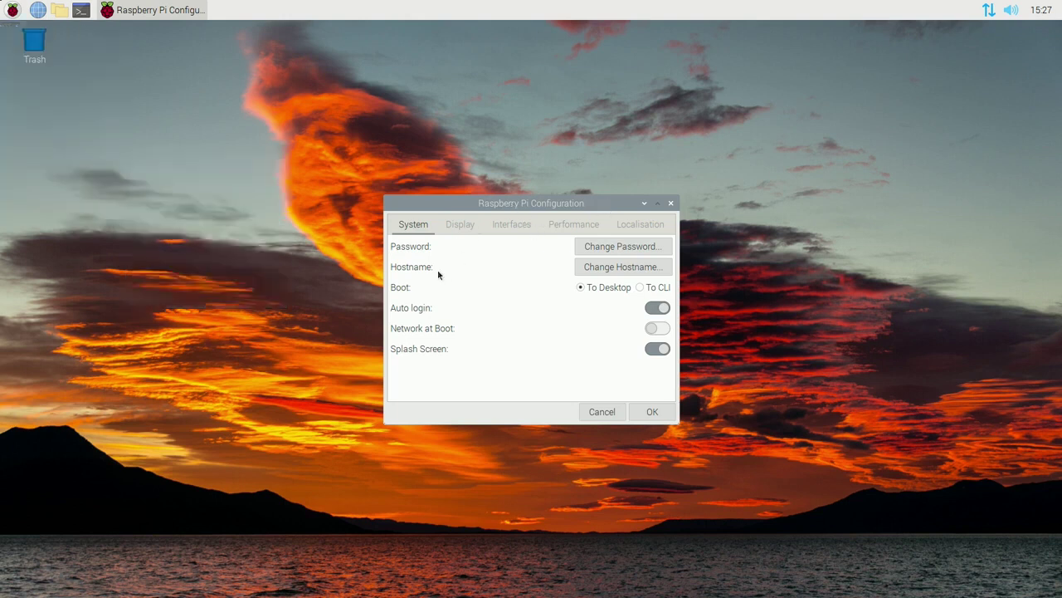
left_click(507, 224)
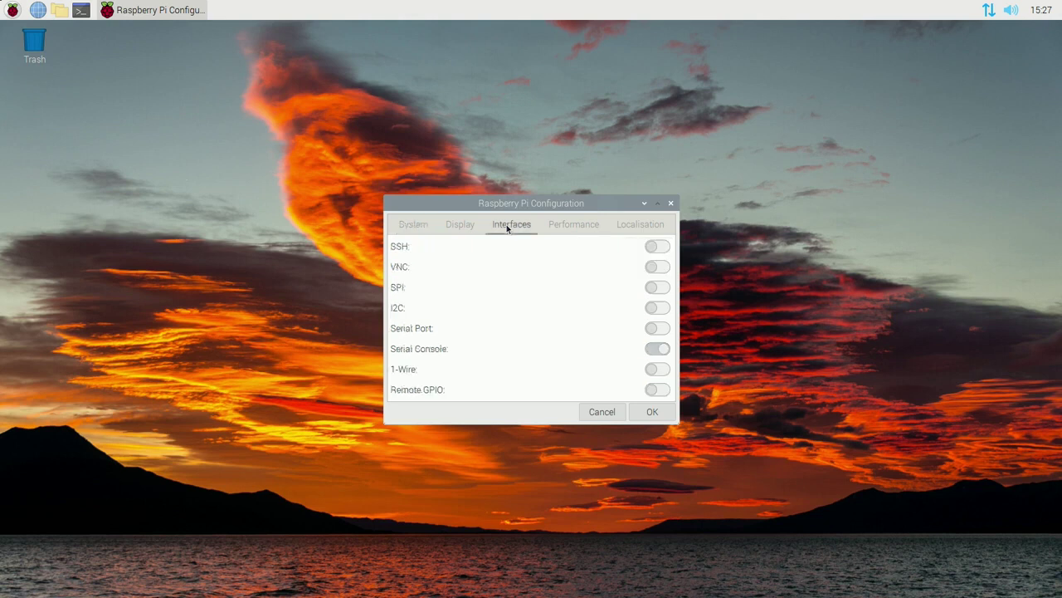
left_click(657, 247)
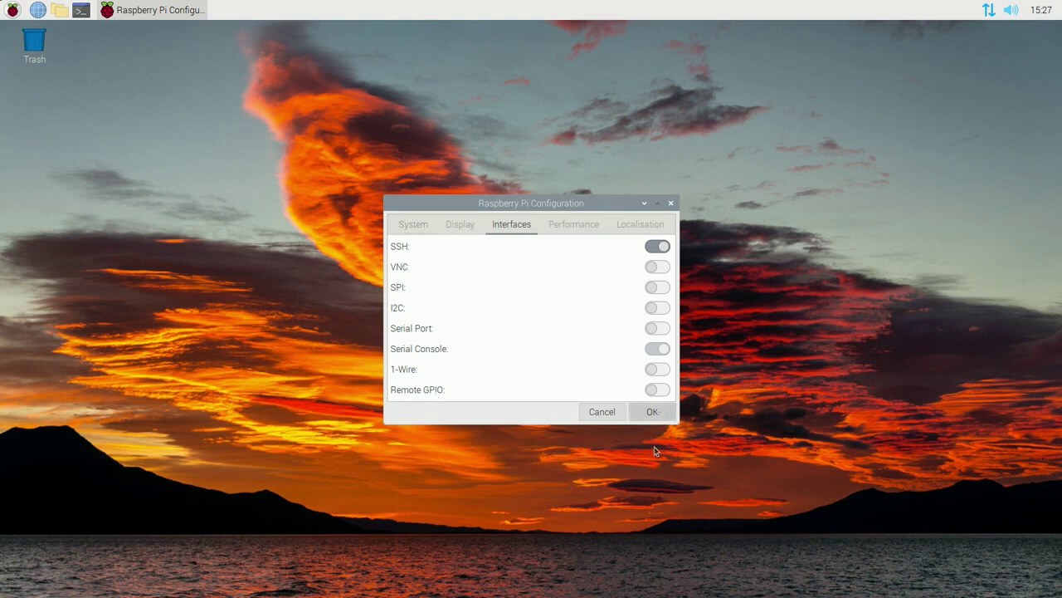
key("Return")
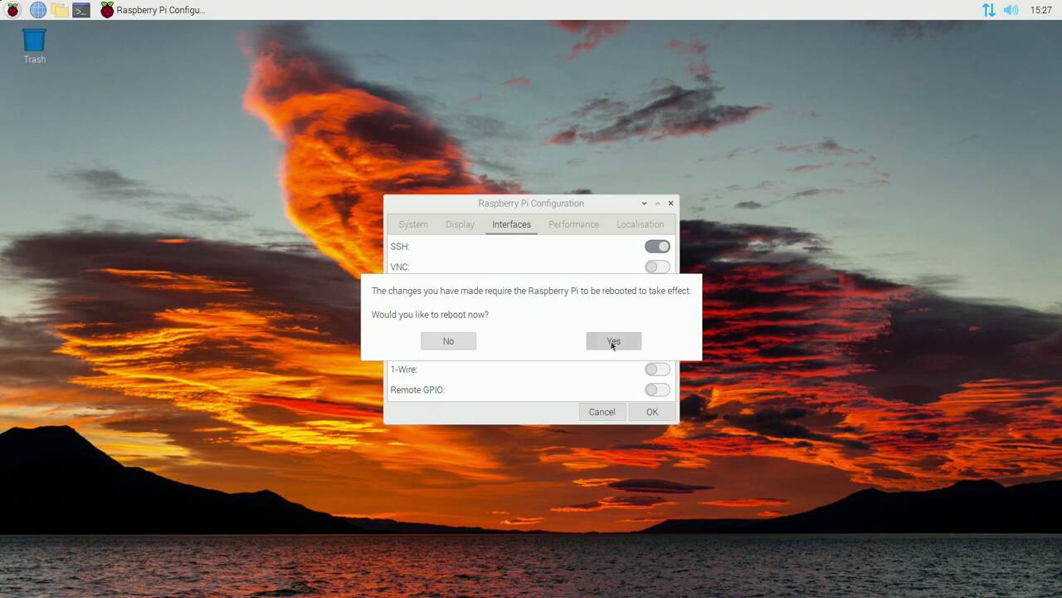
left_click(612, 343)
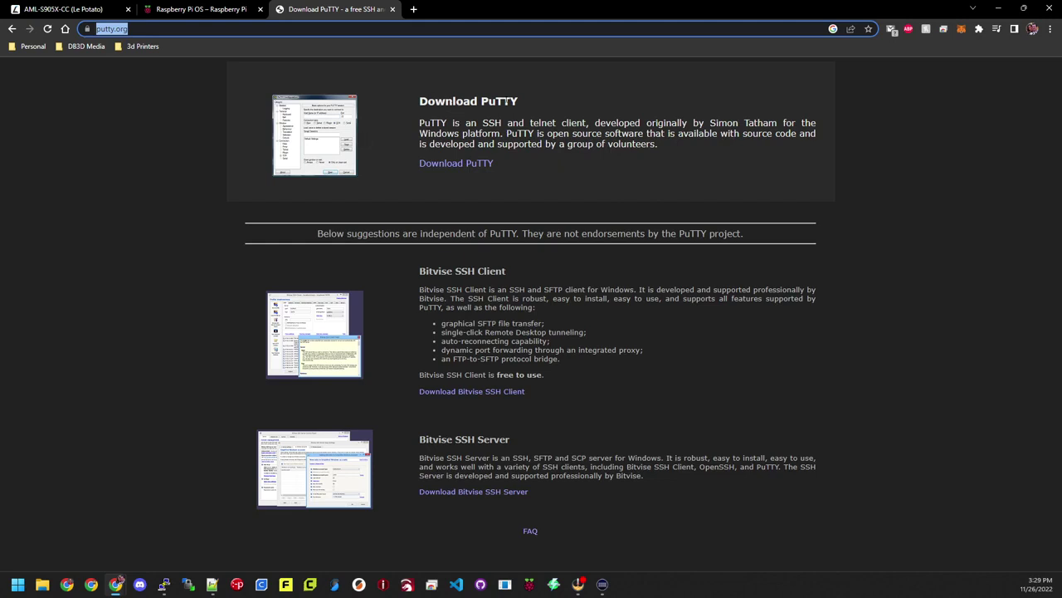
Step: Follow putty.org's Download PuTTY link to the 0.78 latest-release page
left_click(464, 164)
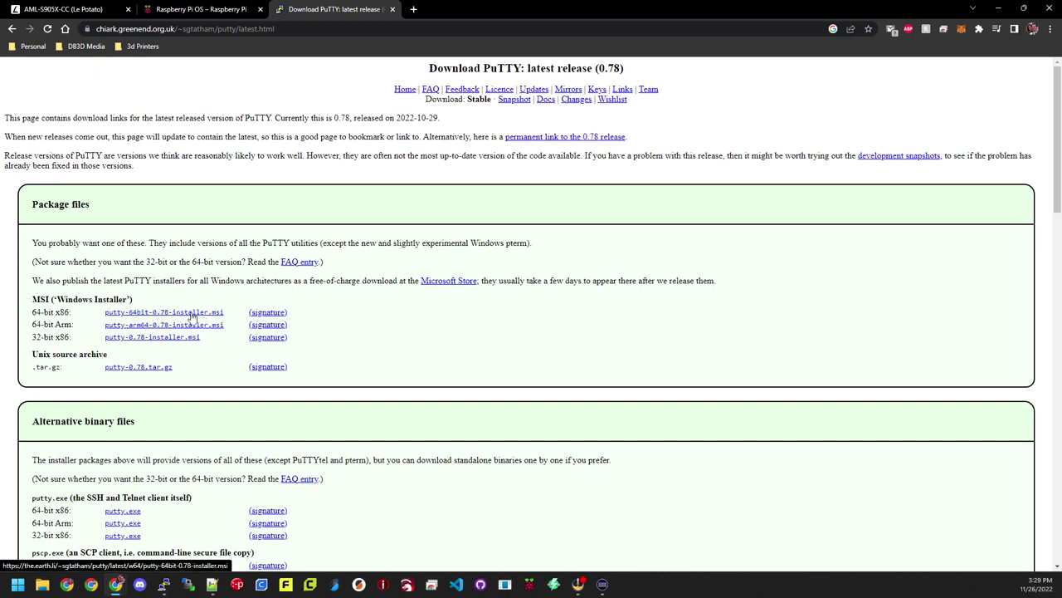
Step: Close the inactive PuTTY terminal window
left_click(164, 585)
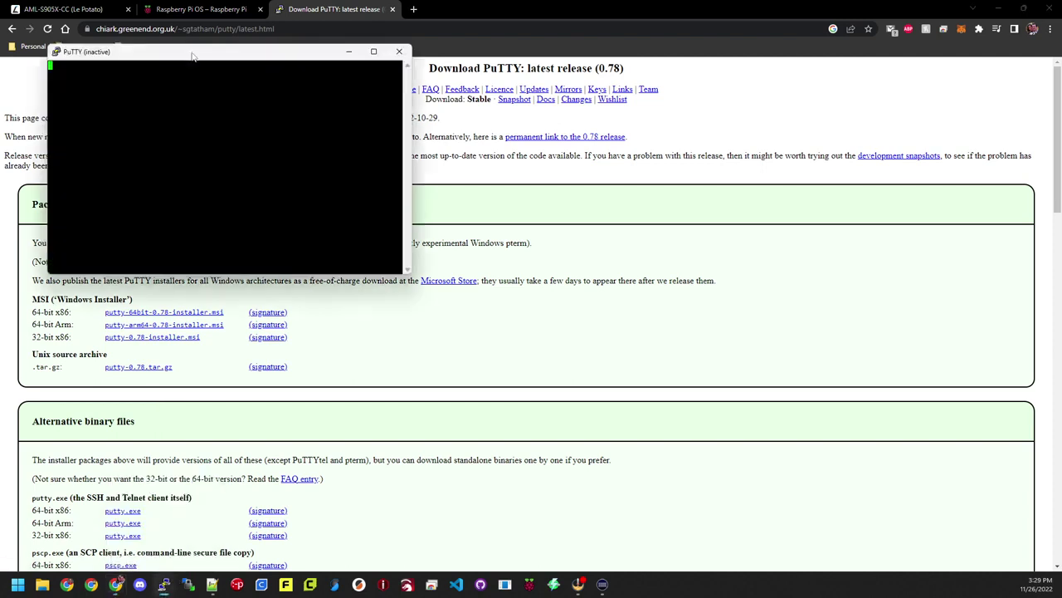
left_click_drag(191, 58, 315, 116)
left_click(522, 111)
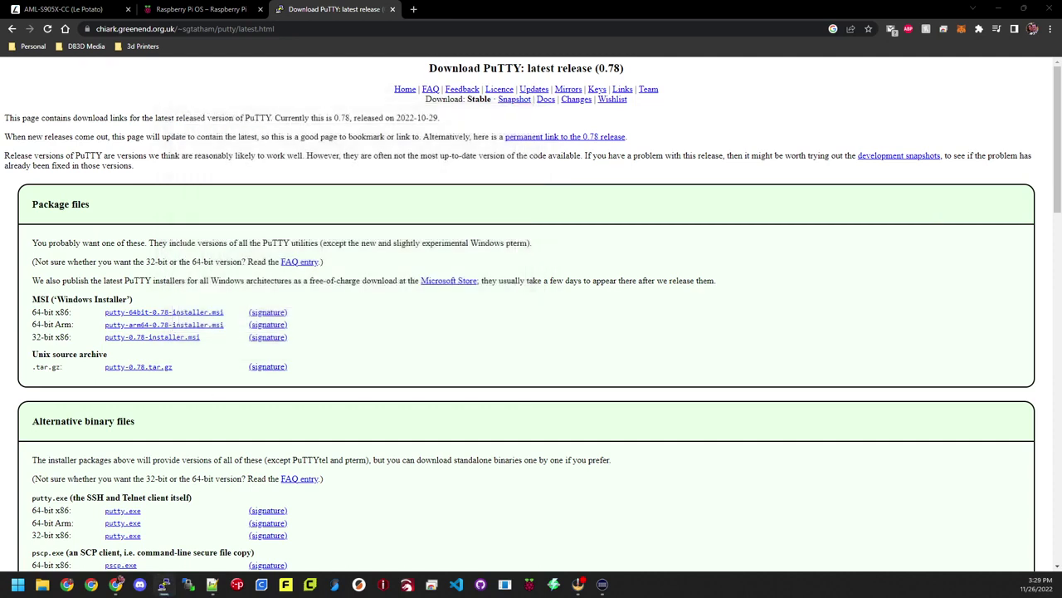
Step: In a new PuTTY configuration, set the terminal font to Courier New 20-point
left_click(164, 584)
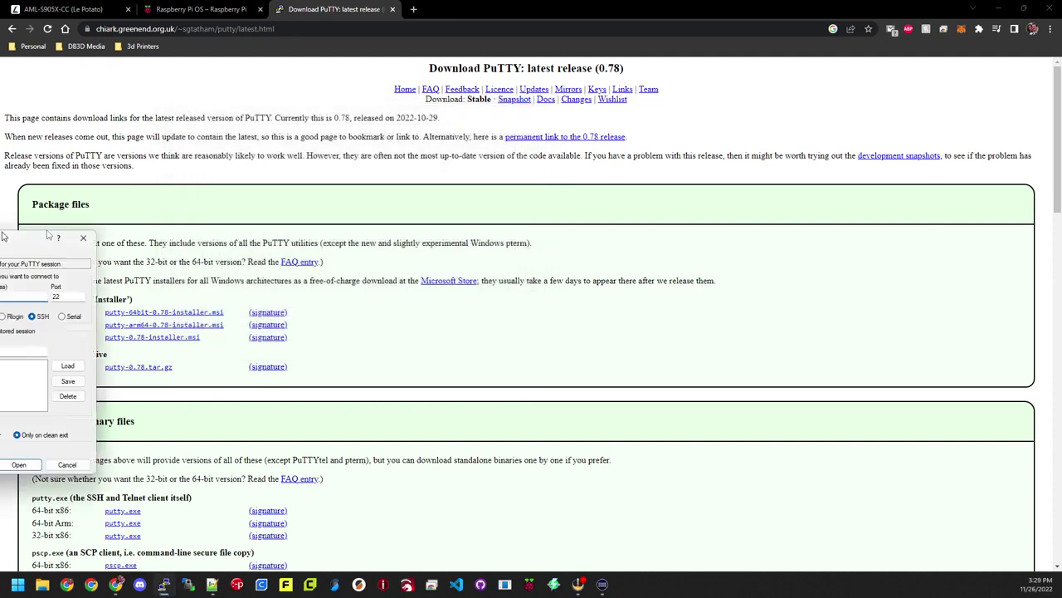
left_click_drag(33, 309, 365, 117)
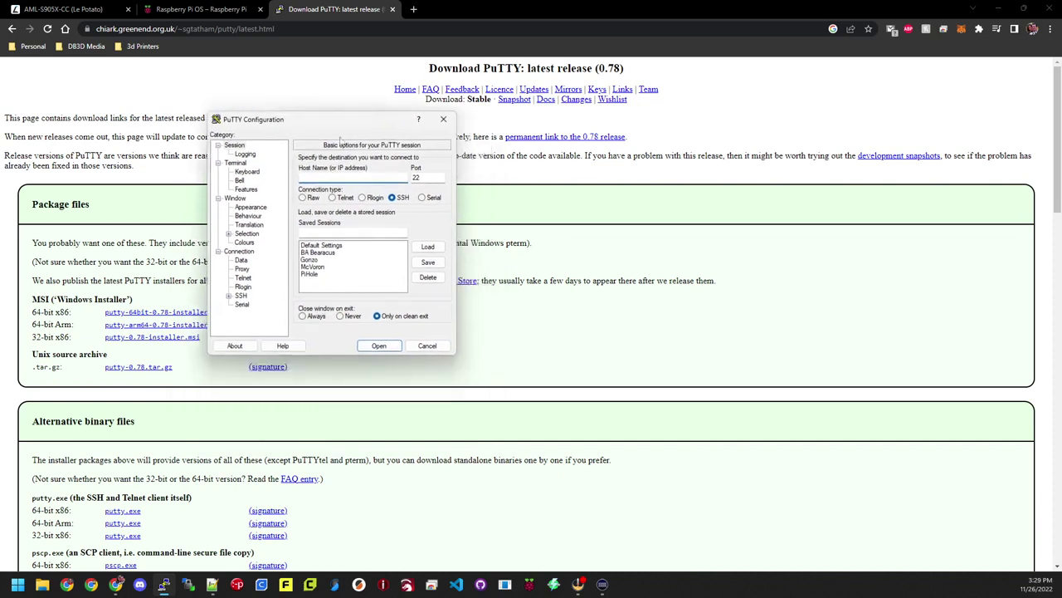
left_click(257, 208)
left_click(423, 225)
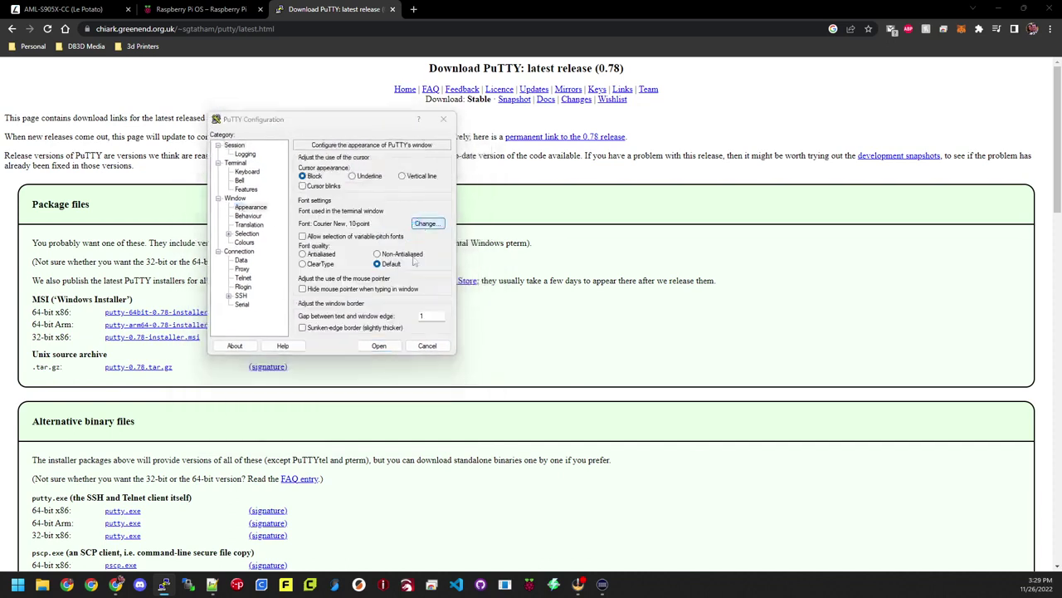
left_click(422, 285)
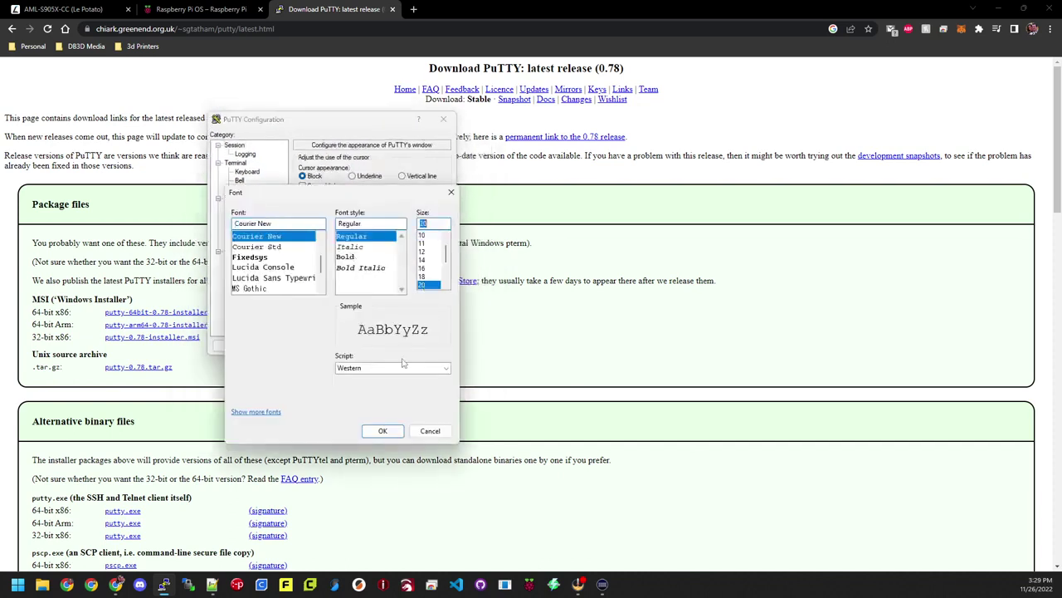
left_click(383, 431)
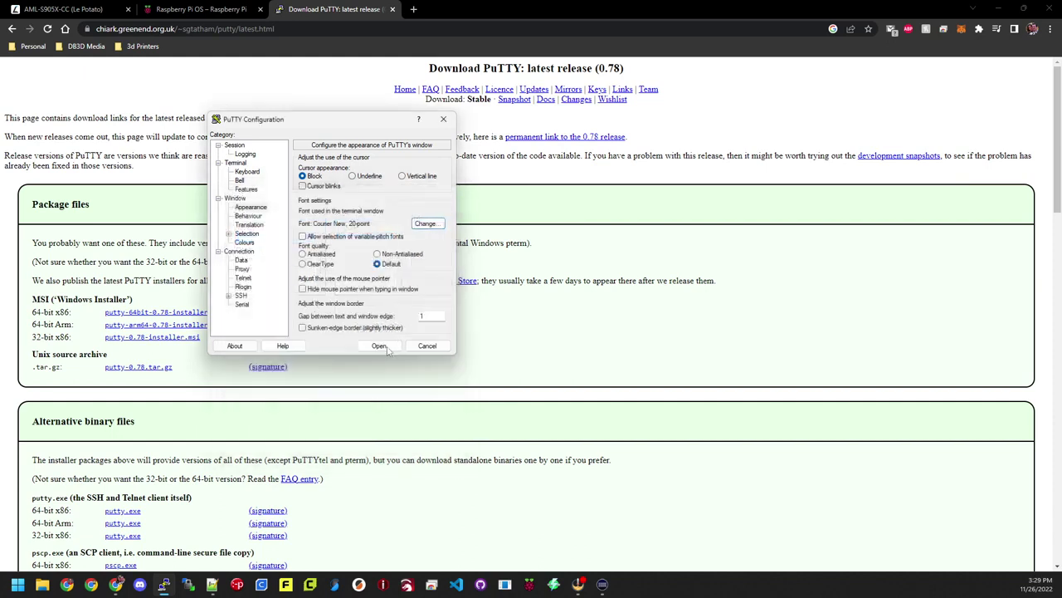
Step: Open an SSH session to host 192.168.1.163
left_click(235, 145)
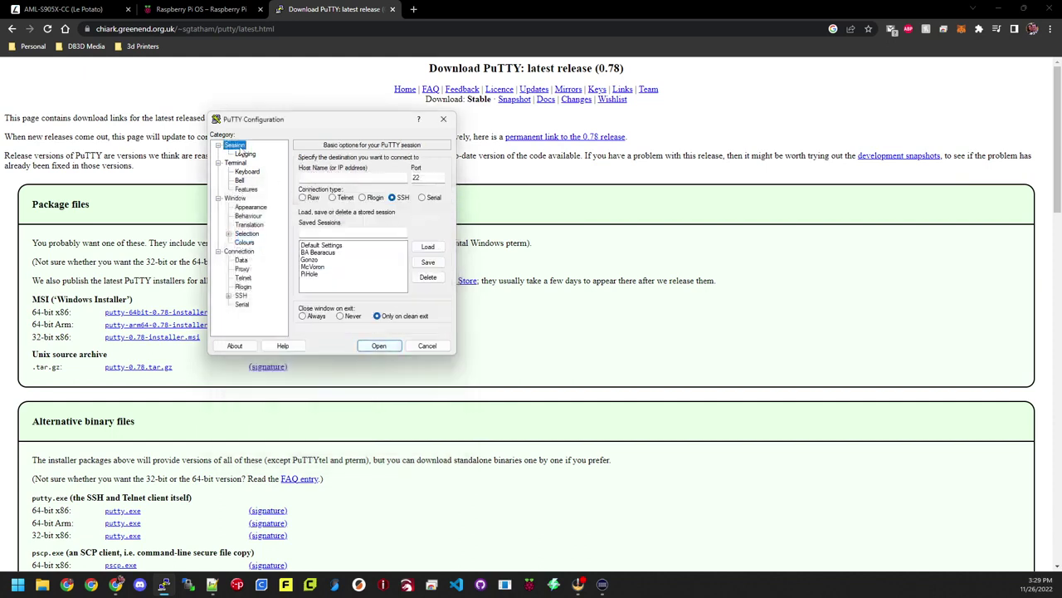
left_click(340, 177)
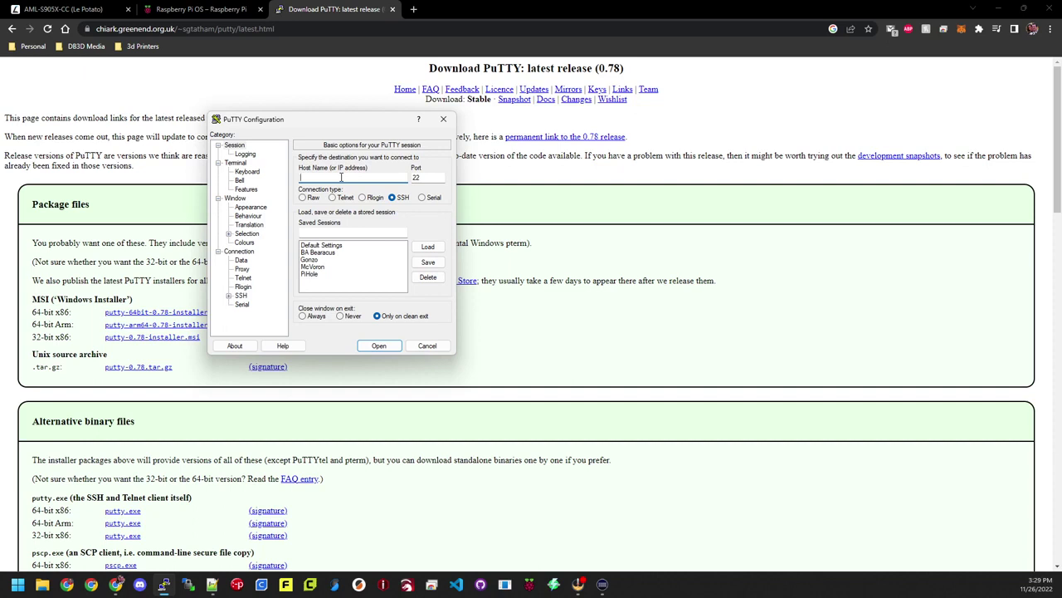
type("192.168.1.163")
key("Return")
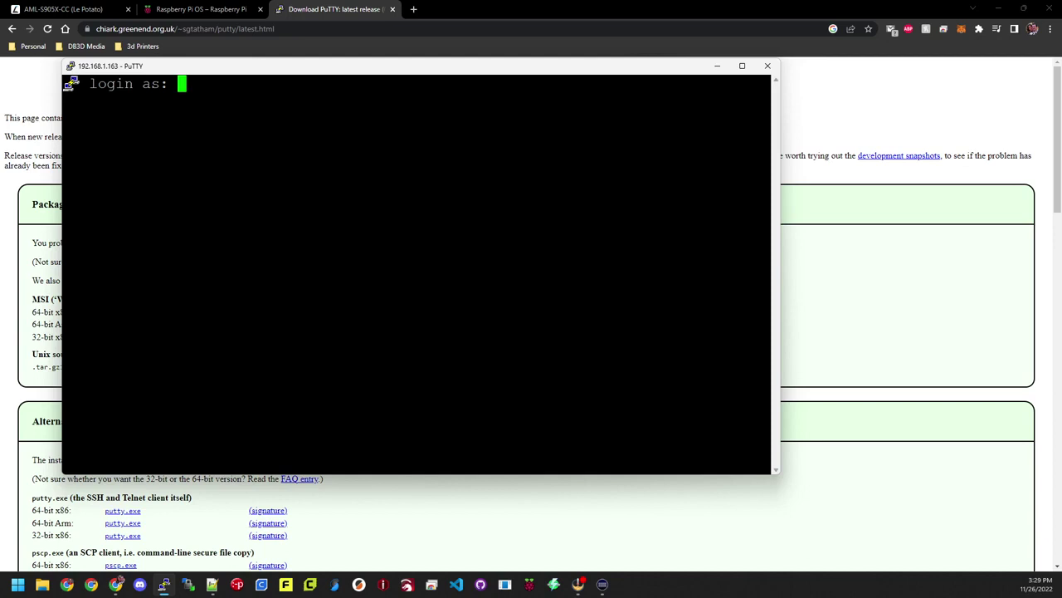
Step: Attempt login as 'pi' twice, get Access denied, and close the session
type("pi")
key("Return")
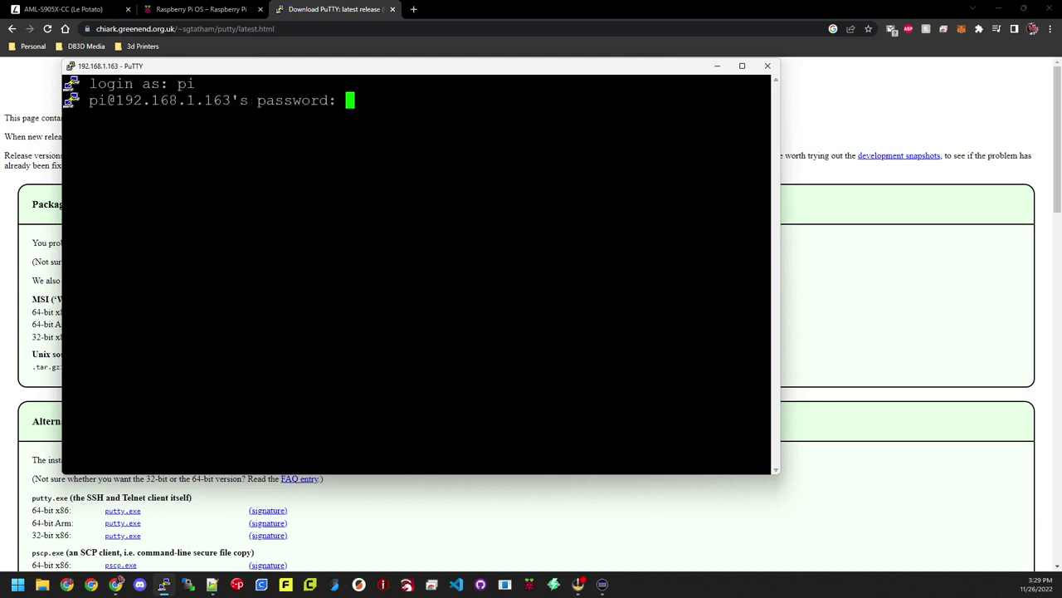
key("Return")
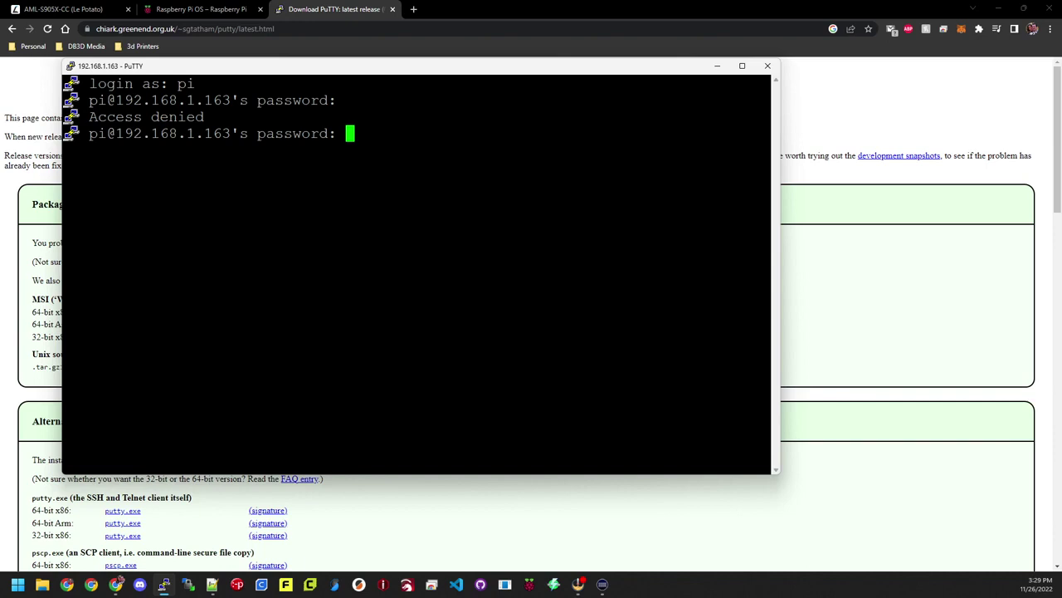
key("Return")
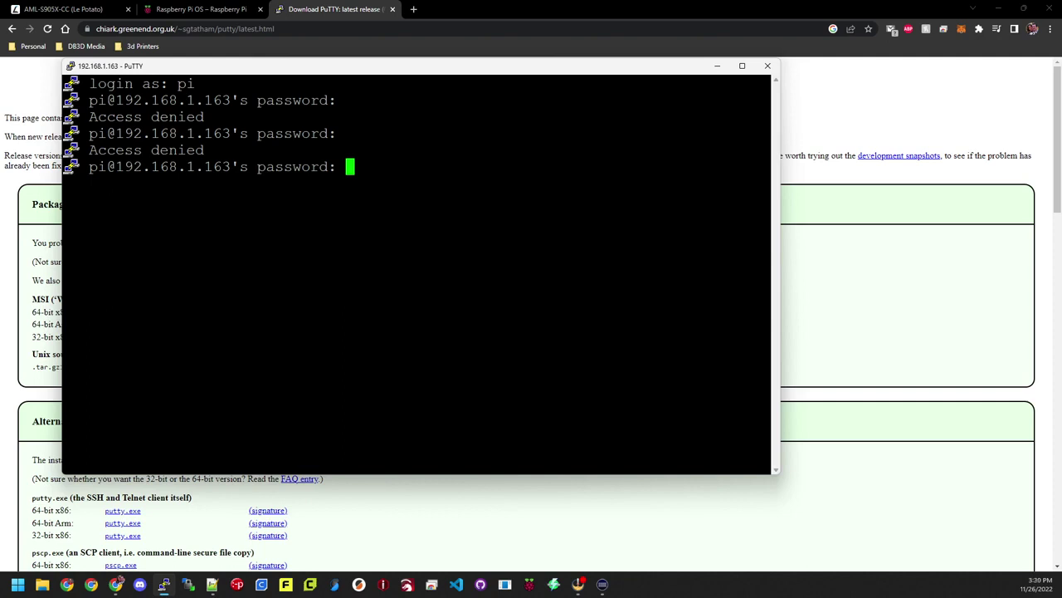
left_click(767, 67)
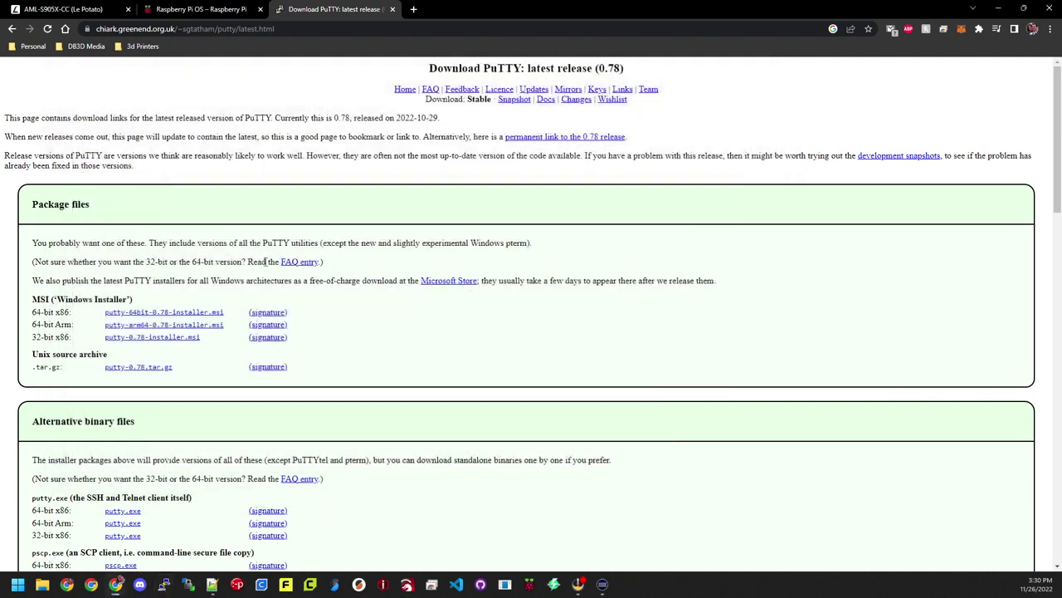
Step: Relaunch PuTTY and set the terminal font size to 20-point
left_click(163, 584)
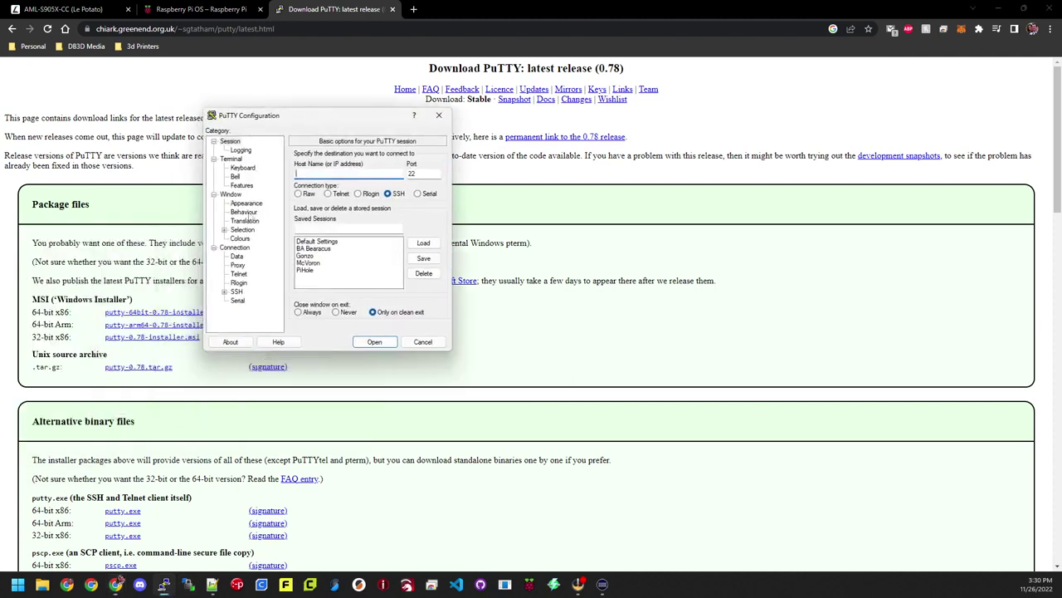
left_click(246, 203)
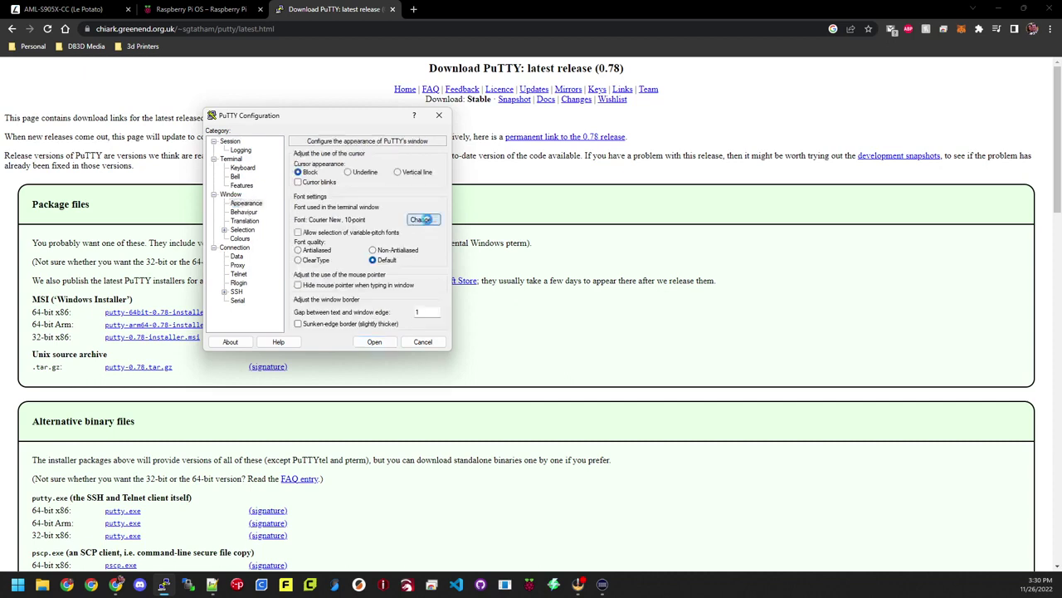
left_click(422, 220)
left_click(420, 282)
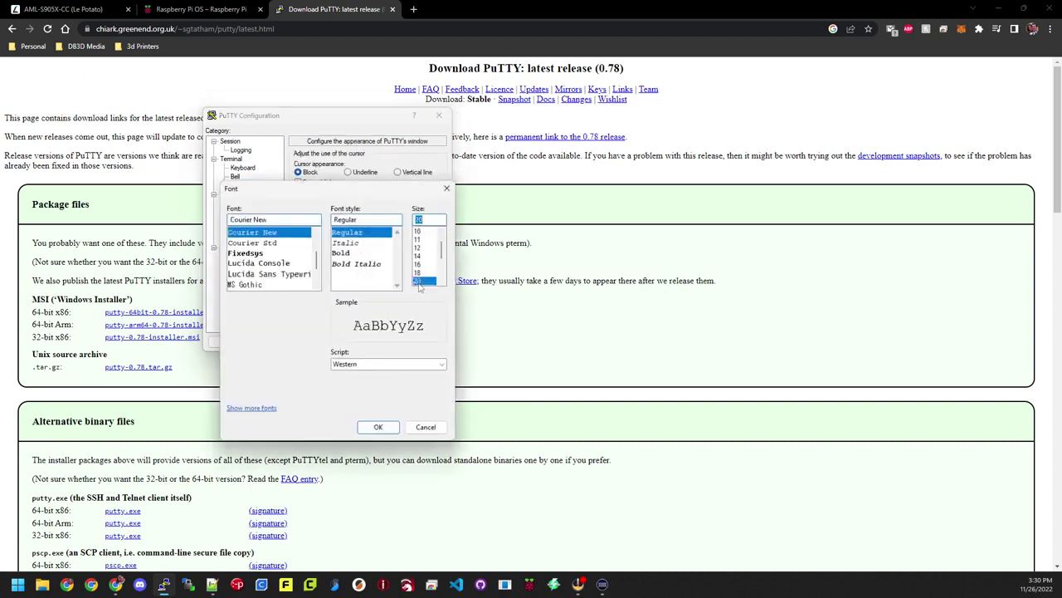
left_click(378, 426)
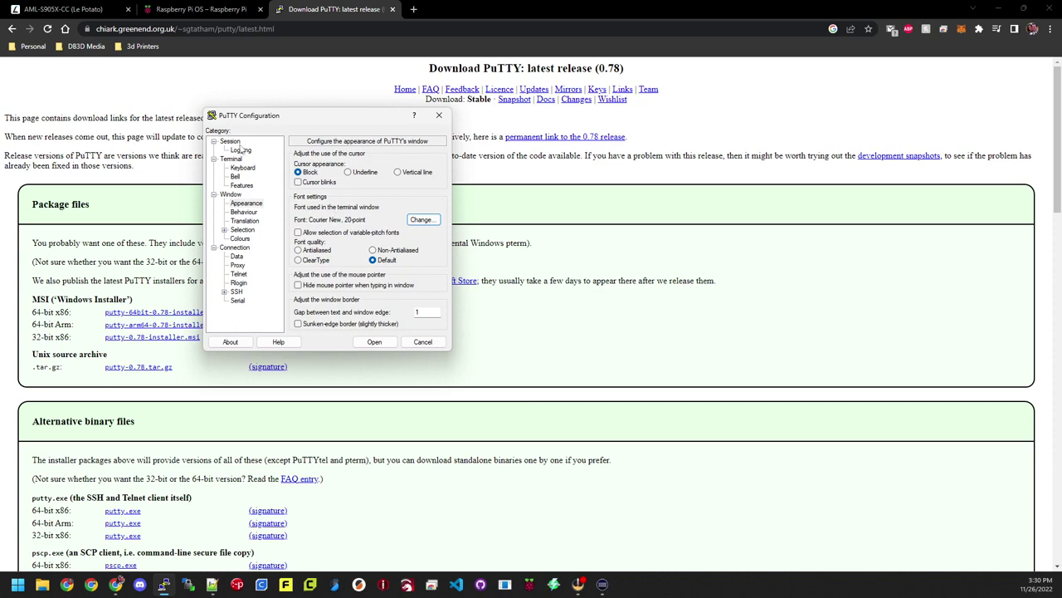
Step: Connect via SSH to 192.168.1.163
left_click(237, 142)
left_click(332, 174)
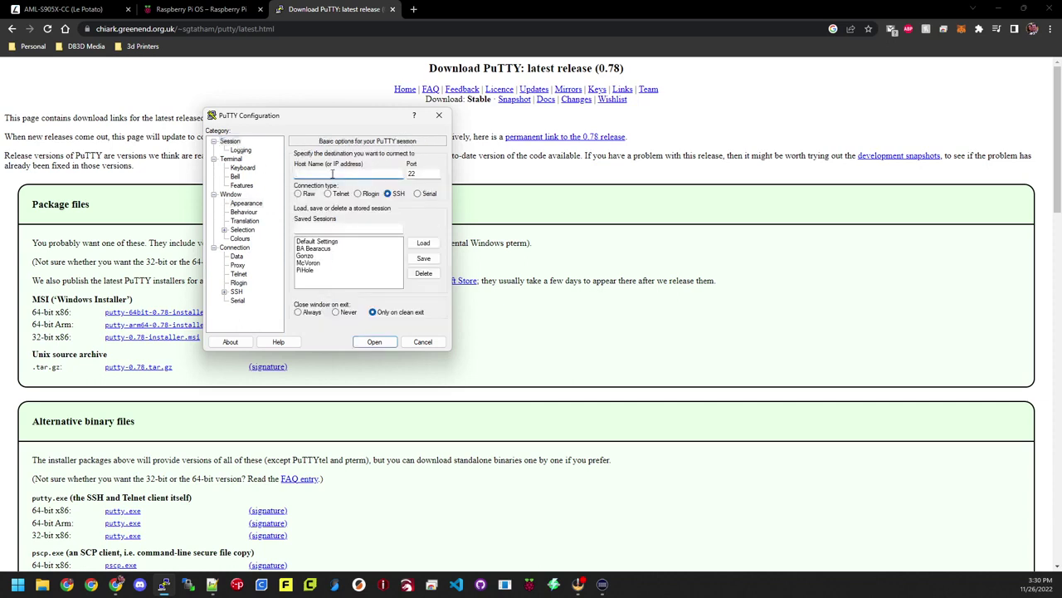
type("192.168.1.163")
key("Return")
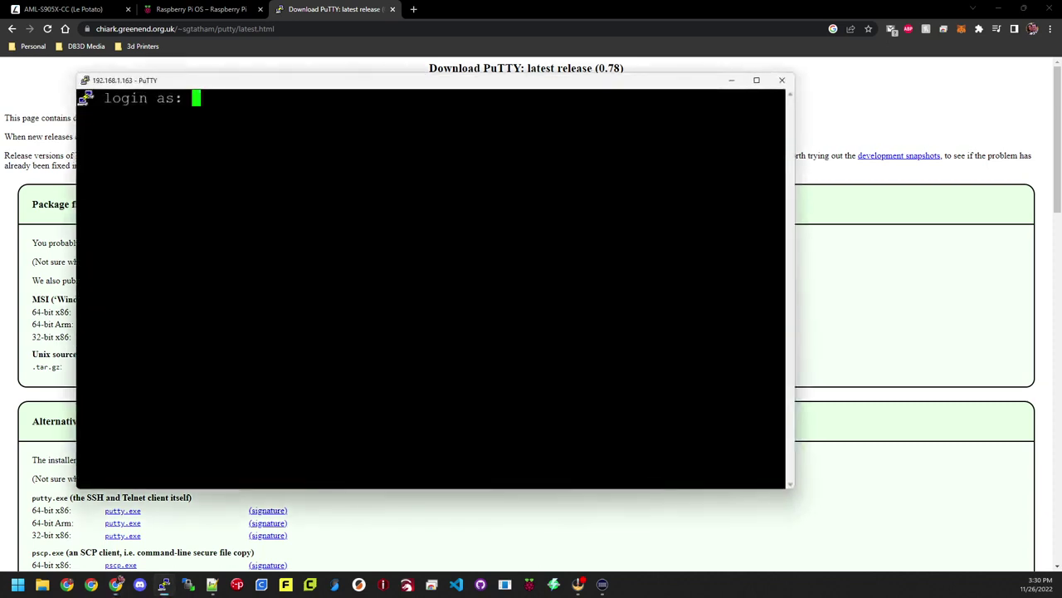
Step: Log in with the new user's name and password to reach the raspberrypi shell
type("dan")
key("Return")
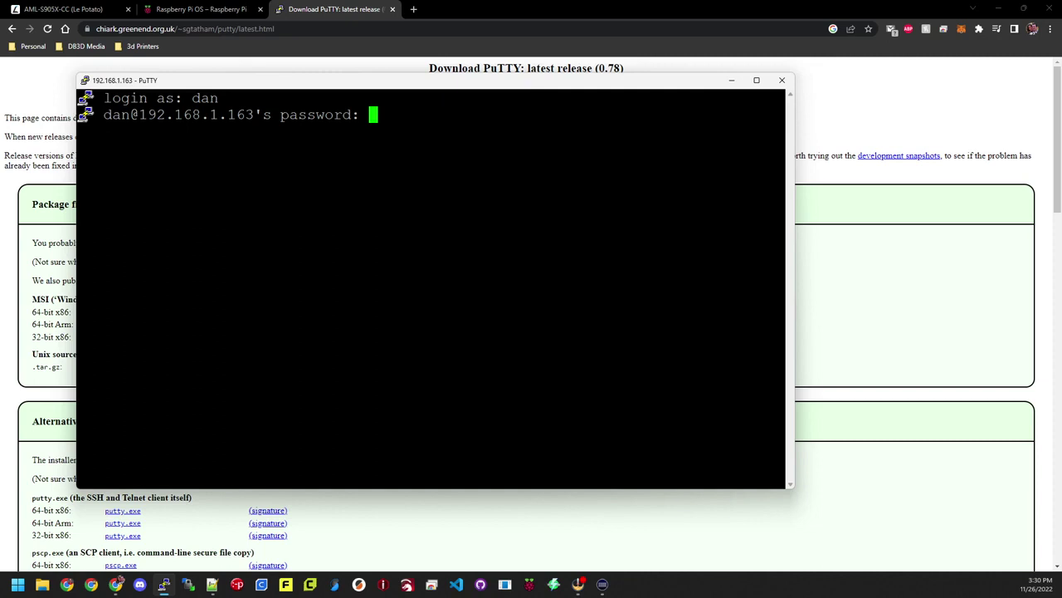
key("Return")
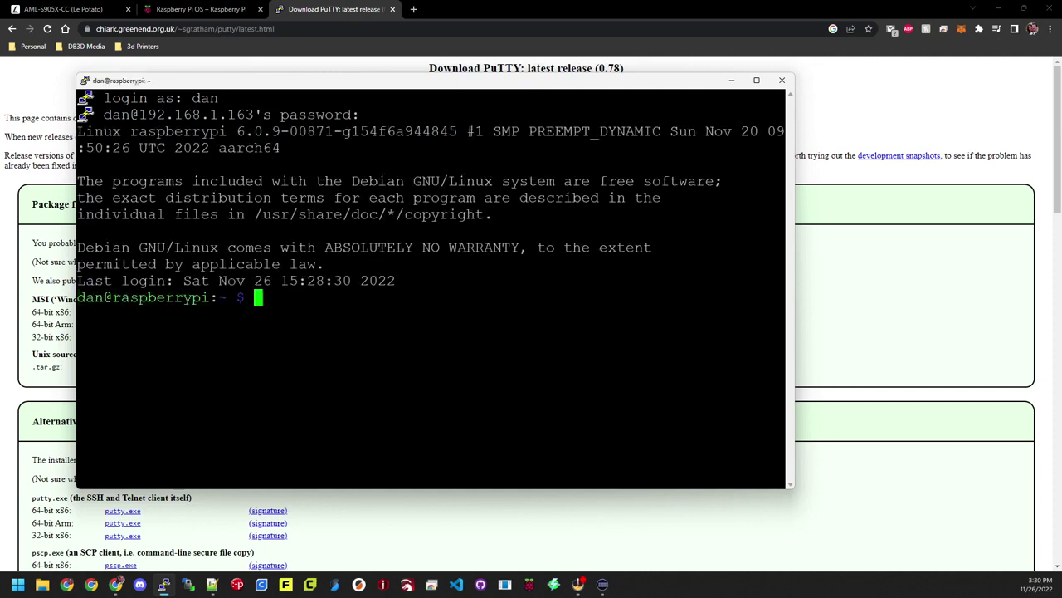